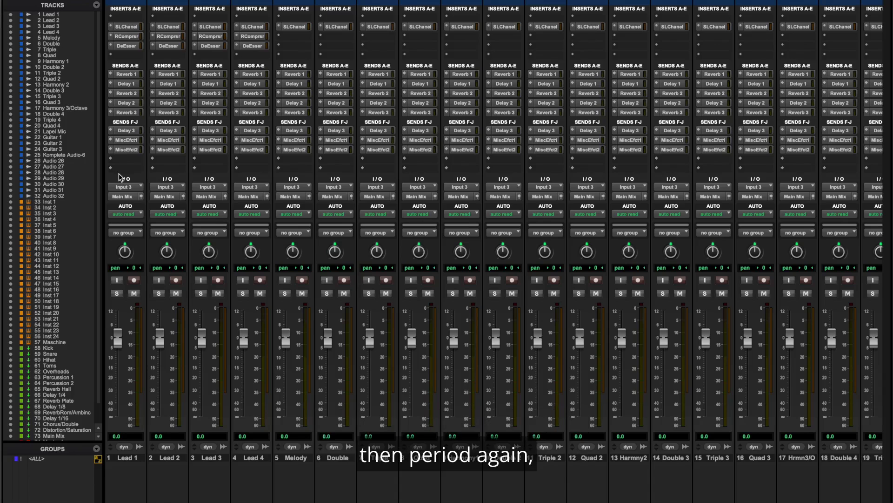
# Step: Show only the instrument tracks in the mixer and rename the first one, Inst 1, to "E Piano"
pyautogui.press('.')
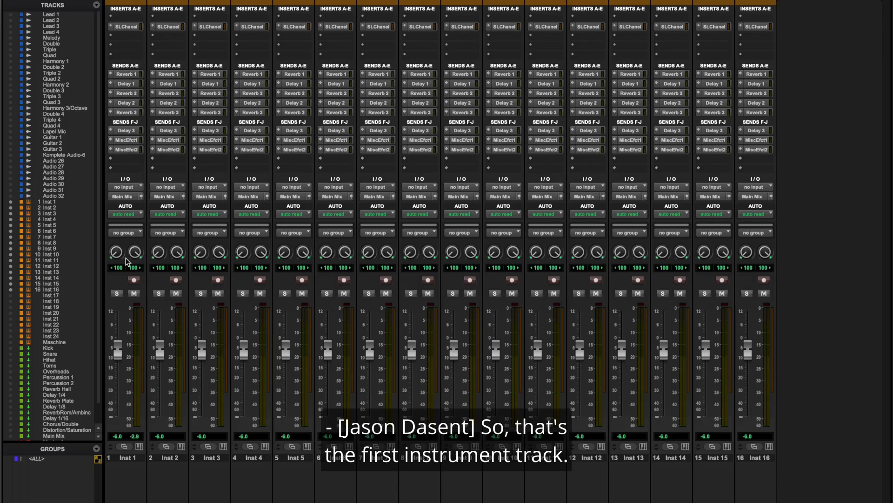
pyautogui.rightClick(126, 457)
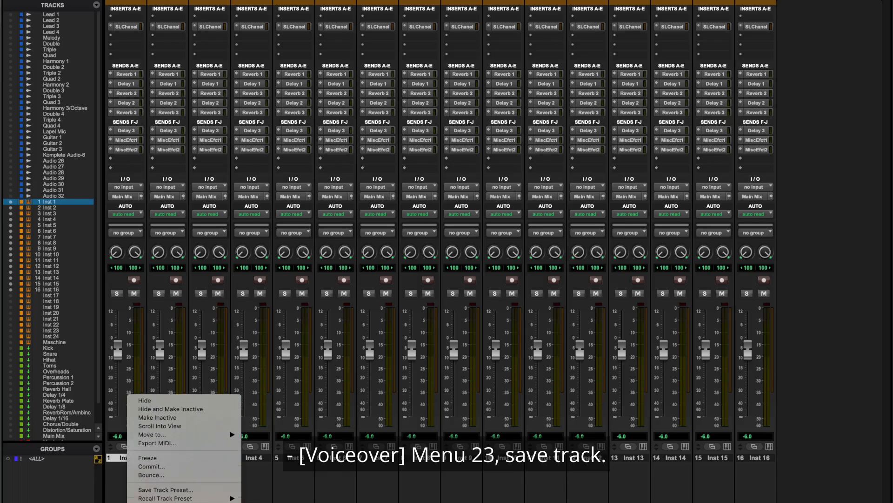
pyautogui.press('Return')
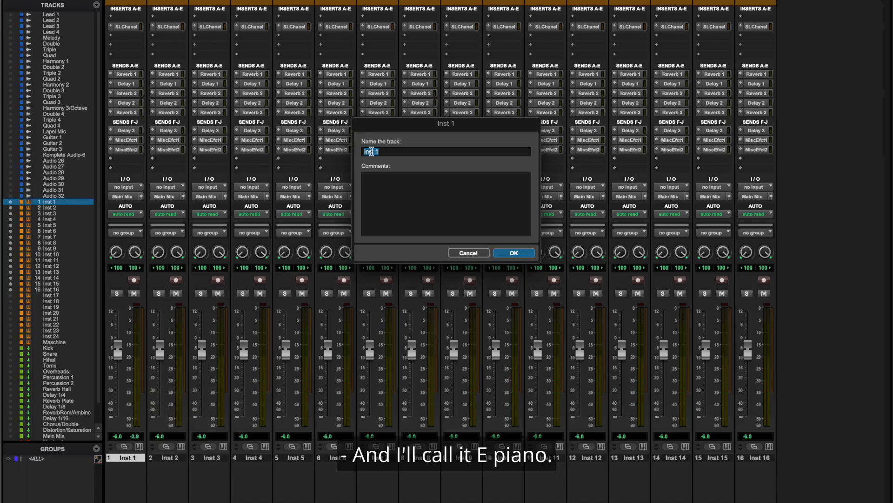
pyautogui.write('E ')
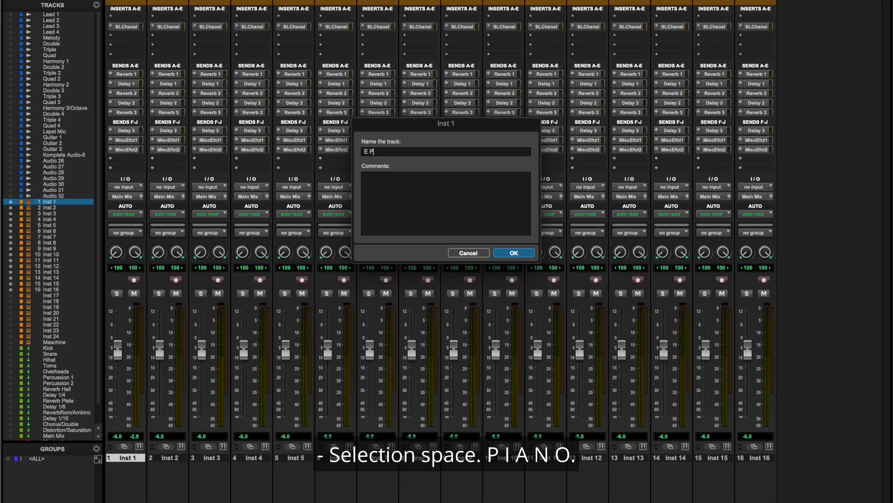
pyautogui.write('piano')
pyautogui.press('Return')
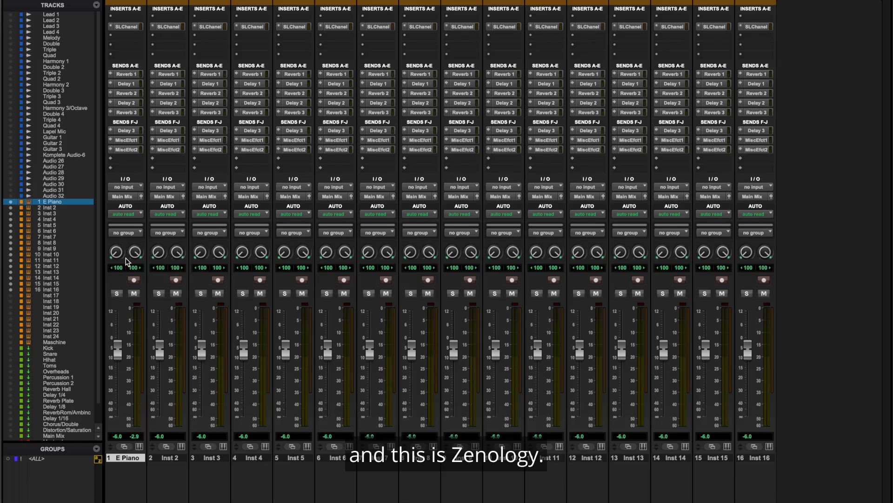
# Step: Insert the Roland Cloud ZENOLOGY (stereo) multichannel plug-in in the first insert slot of the E Piano track
pyautogui.click(125, 16)
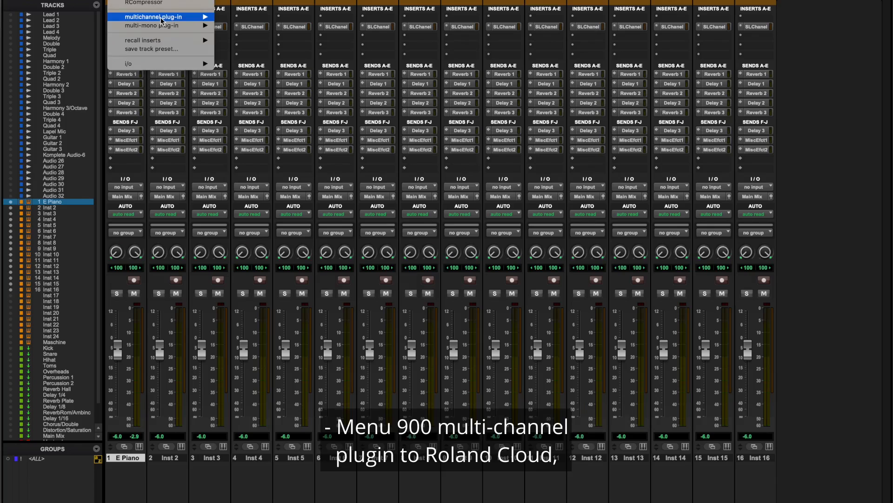
pyautogui.moveTo(161, 20)
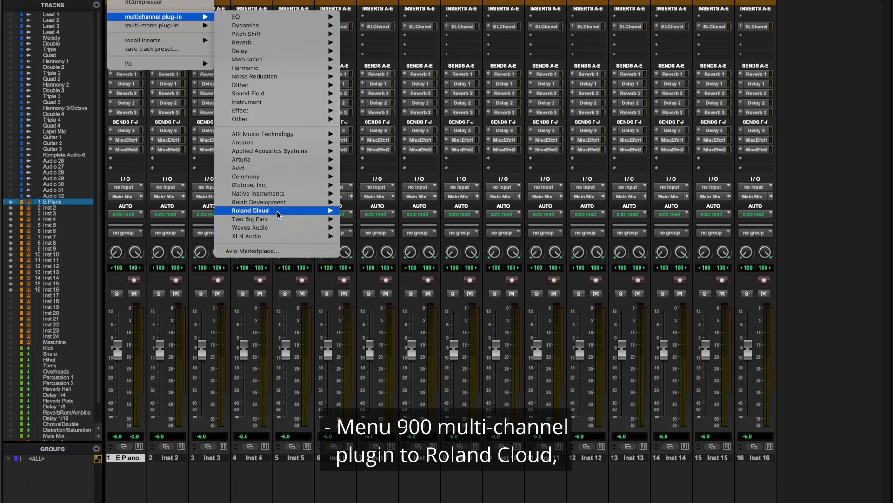
pyautogui.moveTo(278, 211)
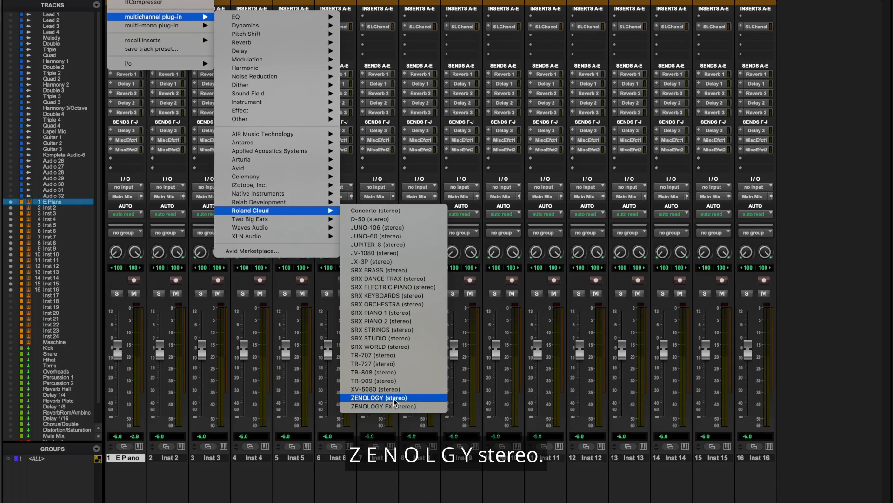
pyautogui.click(393, 399)
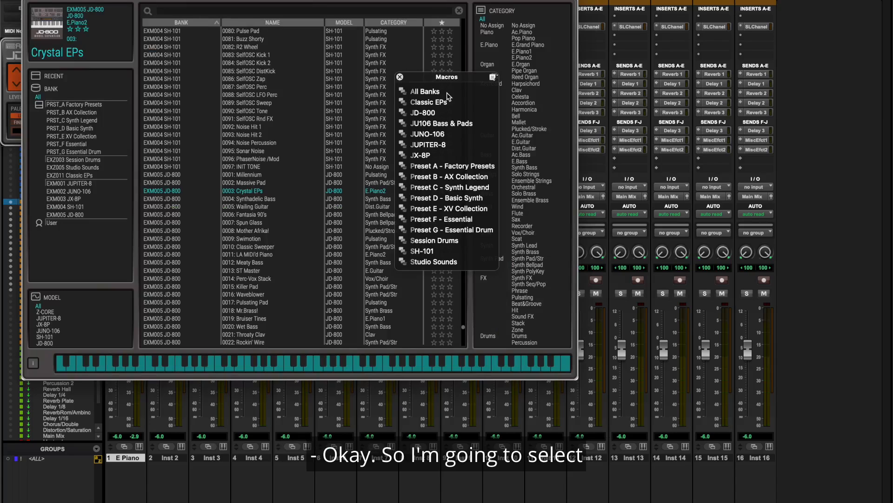
# Step: Load the preset 0003: Crystal EPs from the JD-800 bank in ZENOLOGY and close the plug-in window
pyautogui.click(448, 114)
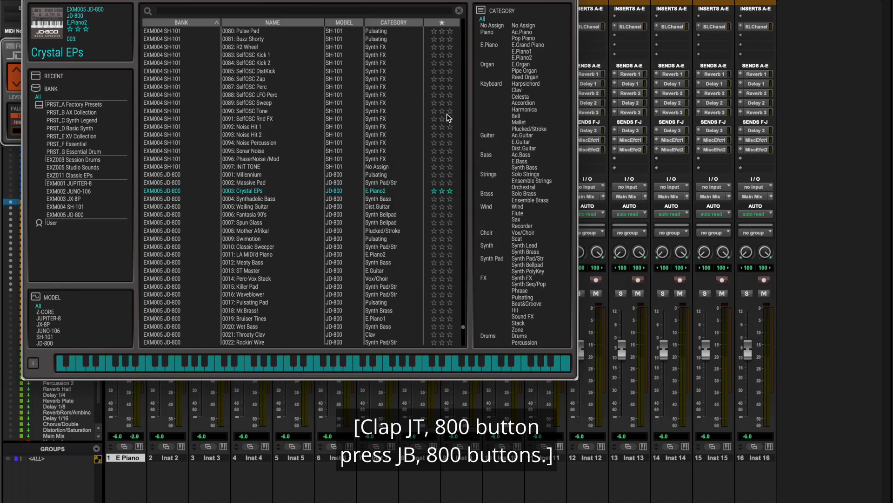
pyautogui.click(275, 34)
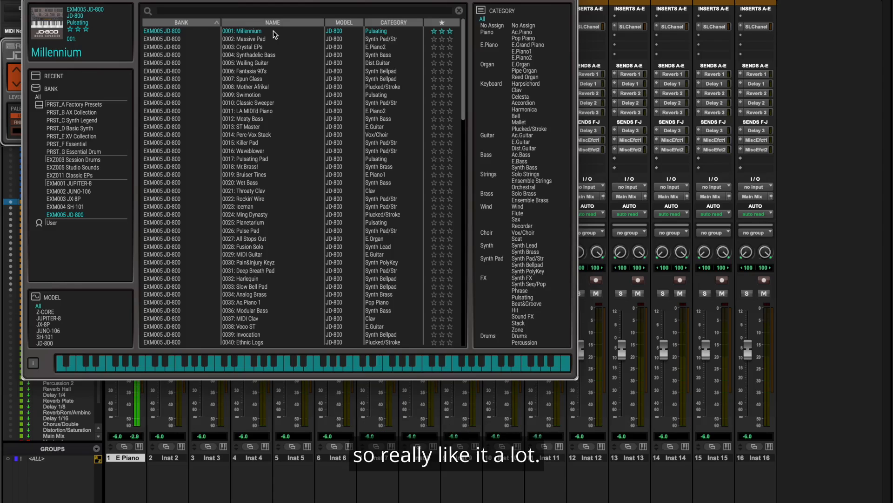
pyautogui.press('Down')
pyautogui.press('Down')
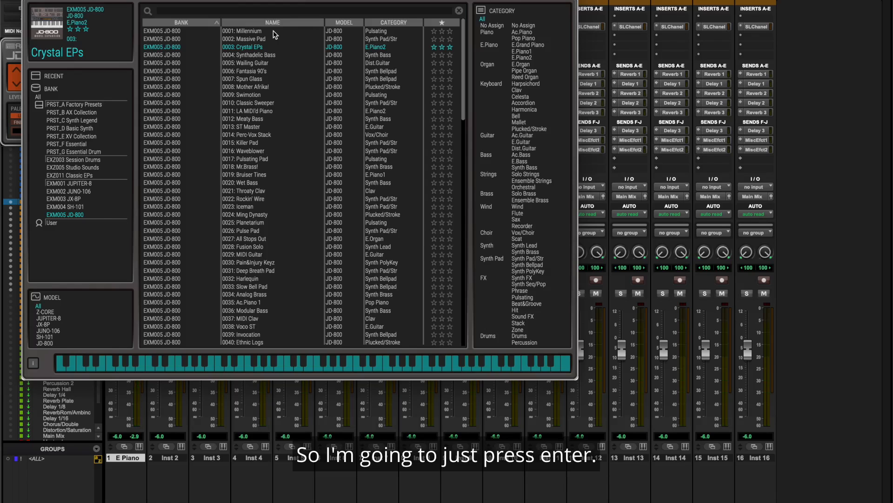
pyautogui.press('Return')
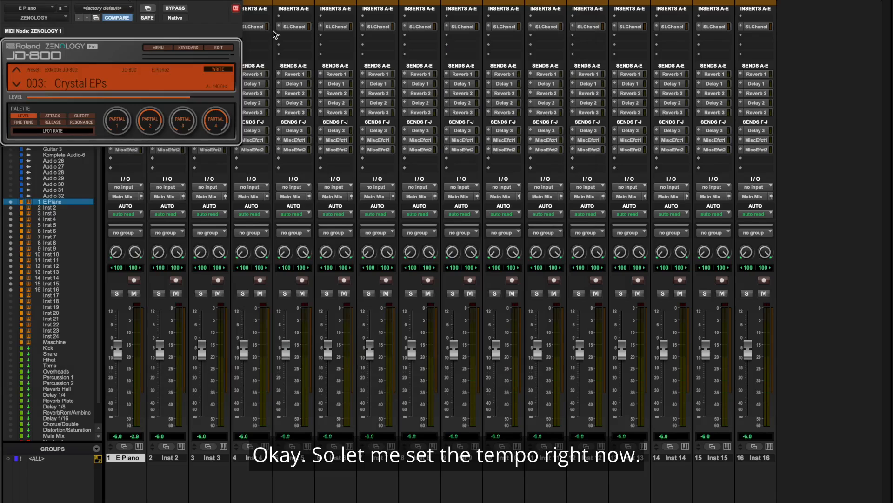
pyautogui.press('super+w')
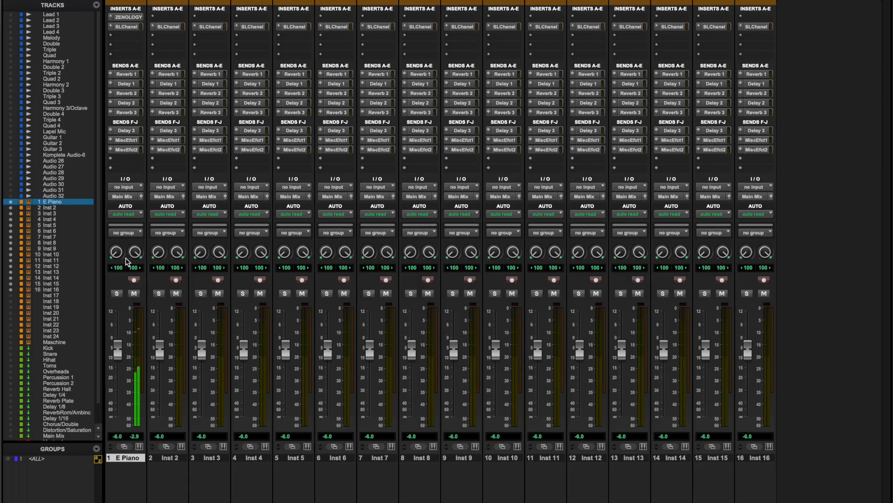
# Step: Record-arm the E Piano track for its take, and disarm it once the part is played
pyautogui.press('super+space')
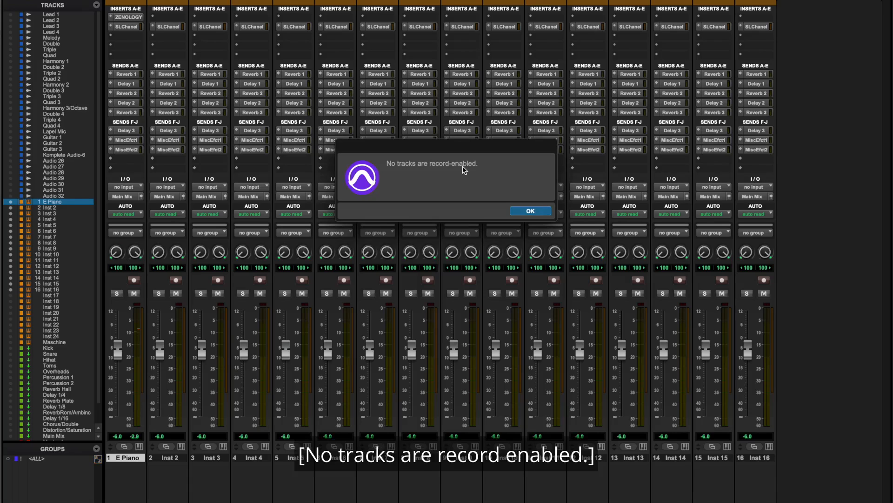
pyautogui.click(532, 212)
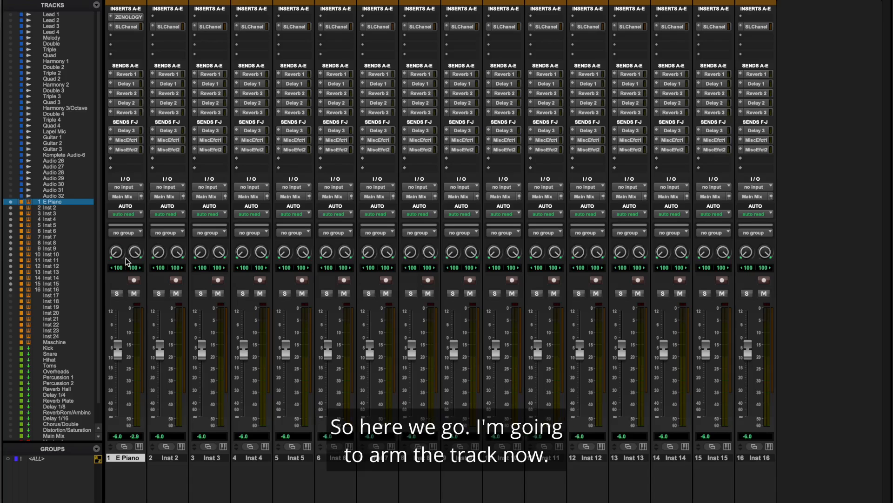
pyautogui.hotkey('shift', 'r')
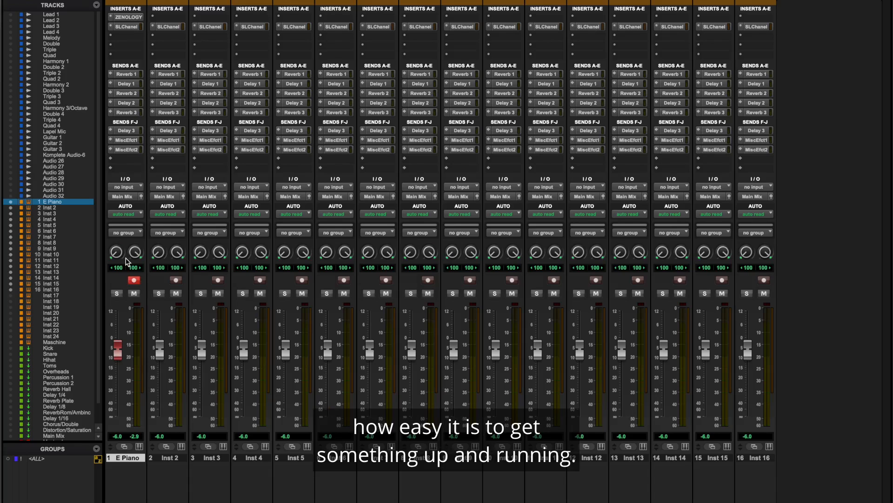
pyautogui.hotkey('shift', 'r')
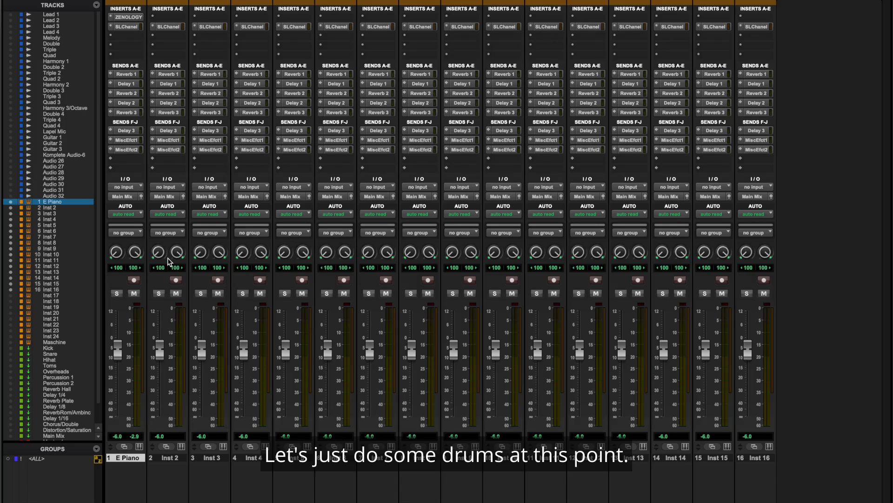
# Step: Rename the second instrument track, Inst 2, to "Drum Kit"
pyautogui.rightClick(167, 458)
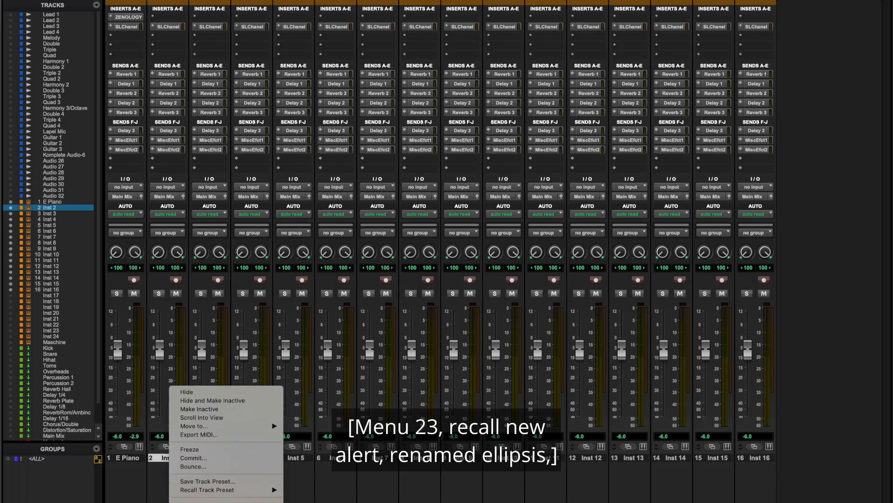
pyautogui.press('Return')
pyautogui.write('Drum')
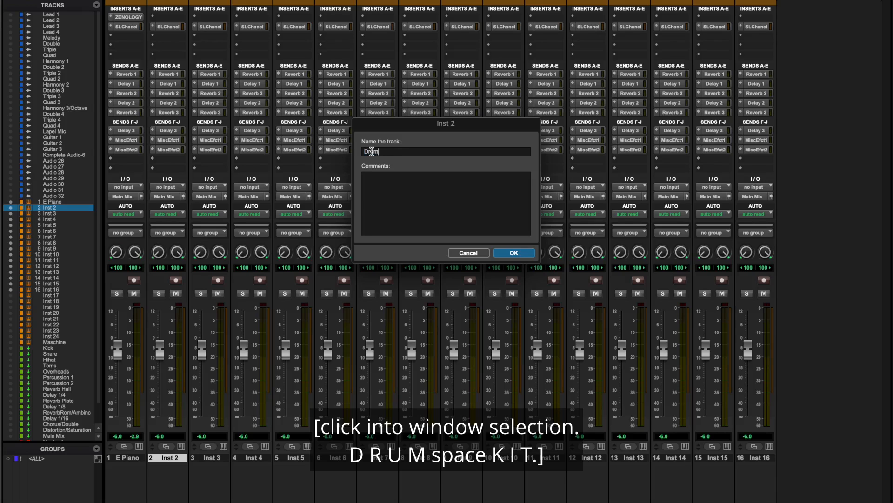
pyautogui.write(' Kit')
pyautogui.press('Return')
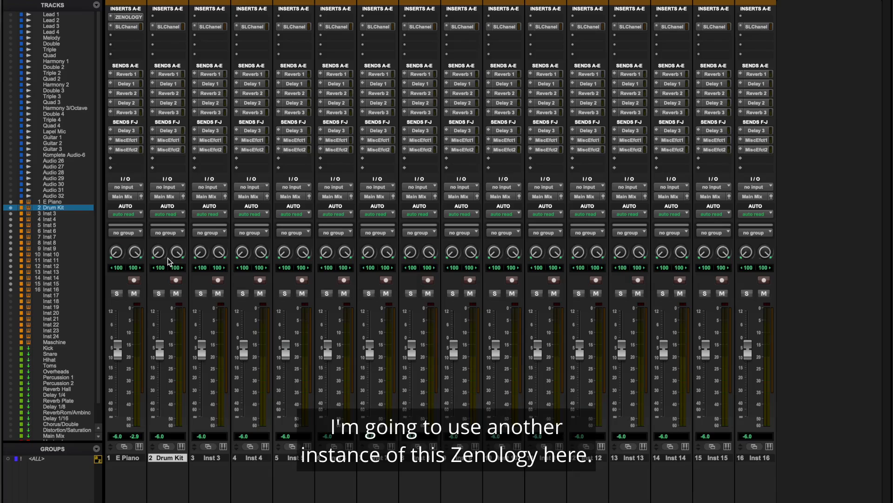
# Step: Insert another Roland Cloud ZENOLOGY (stereo) multichannel plug-in in the first insert slot of the Drum Kit track
pyautogui.click(167, 17)
pyautogui.moveTo(223, 17)
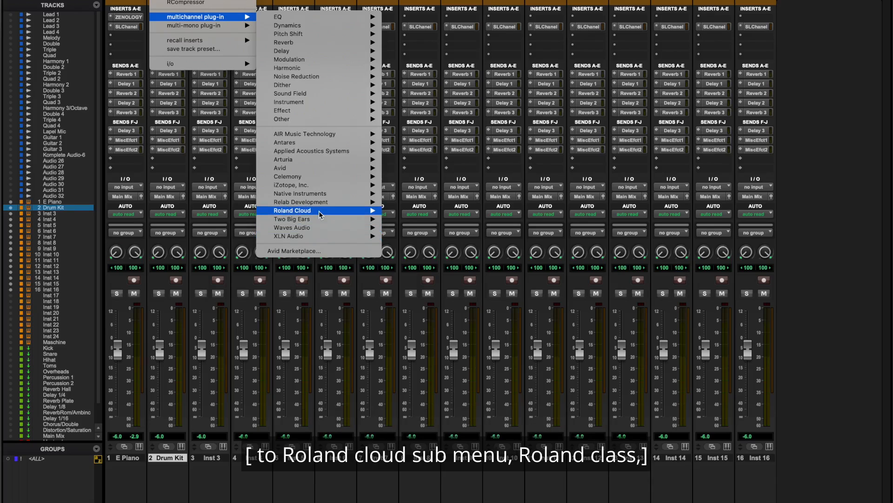
pyautogui.moveTo(321, 215)
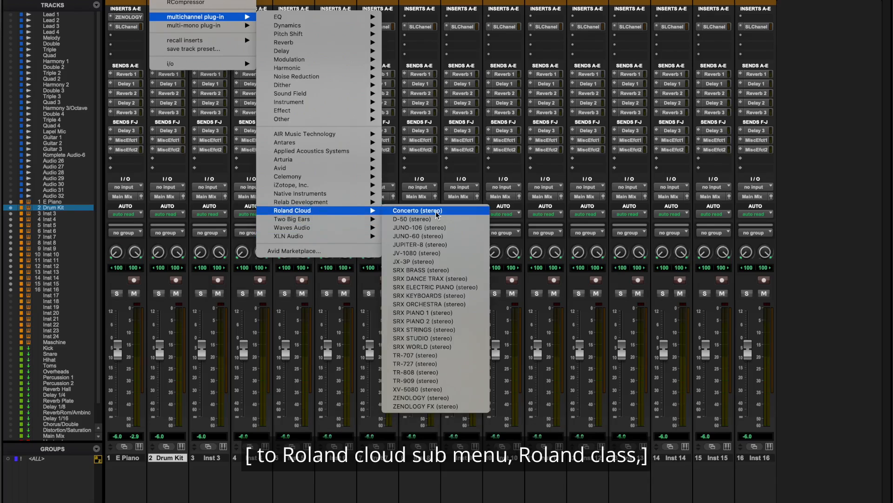
pyautogui.click(437, 400)
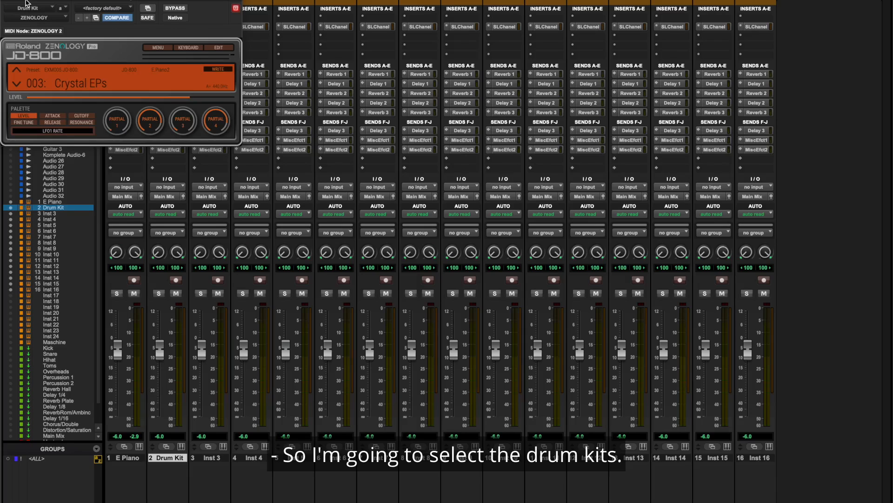
# Step: Load the preset 0005: Analog Kit from the PRST_G Essential Drum bank and close the plug-in window
pyautogui.click(80, 83)
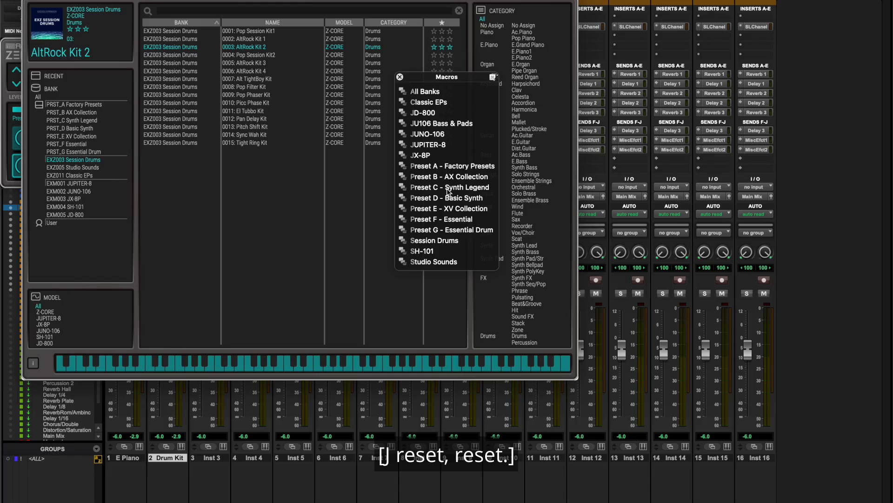
pyautogui.click(448, 230)
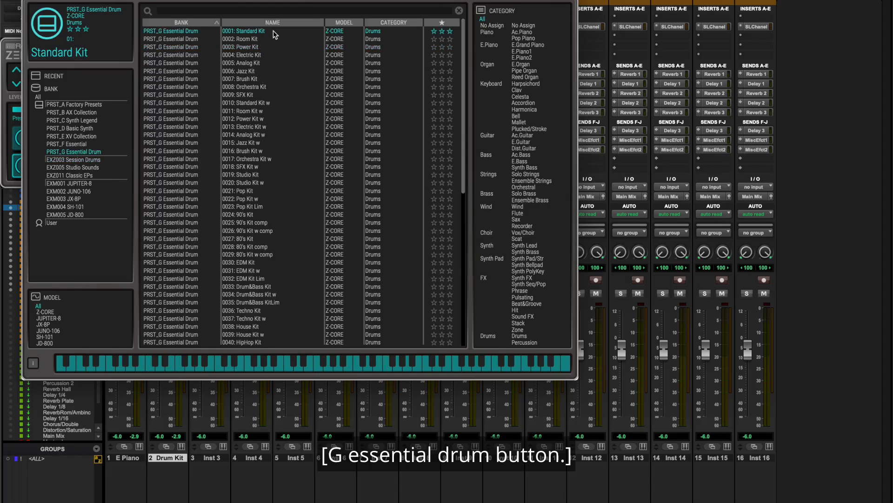
pyautogui.press('Down')
pyautogui.press('Down')
pyautogui.press('Down')
pyautogui.press('Down')
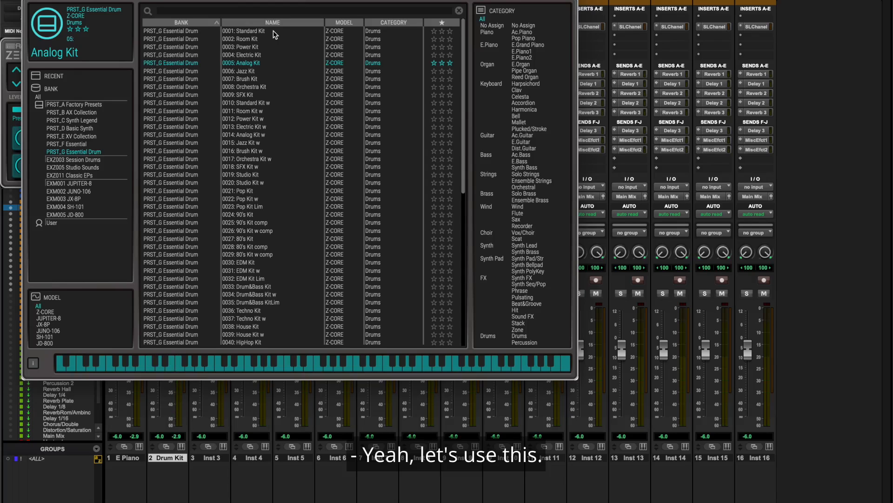
pyautogui.click(26, 1)
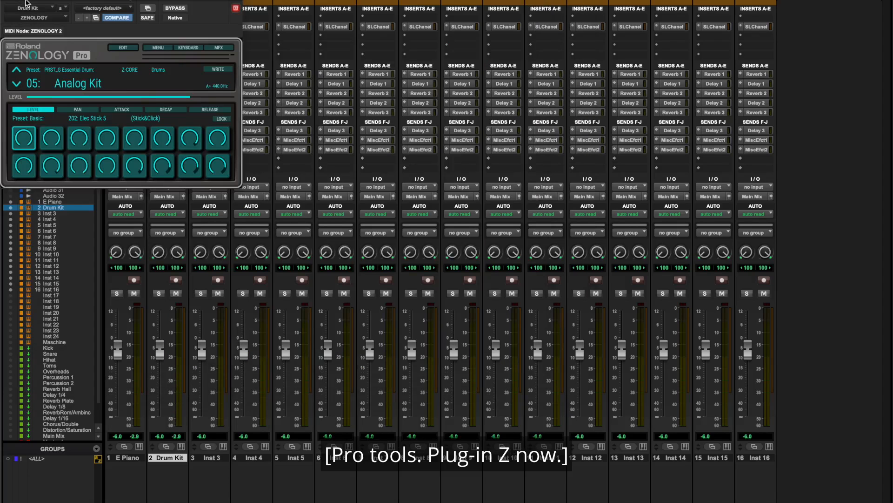
pyautogui.click(25, 1)
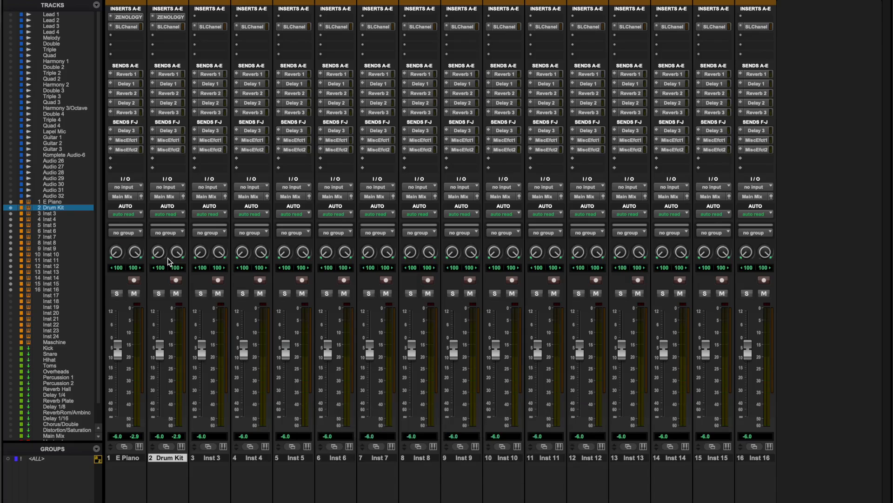
# Step: Record-arm the Drum Kit track for the drum take and disarm it once the part is played
pyautogui.hotkey('shift', 'r')
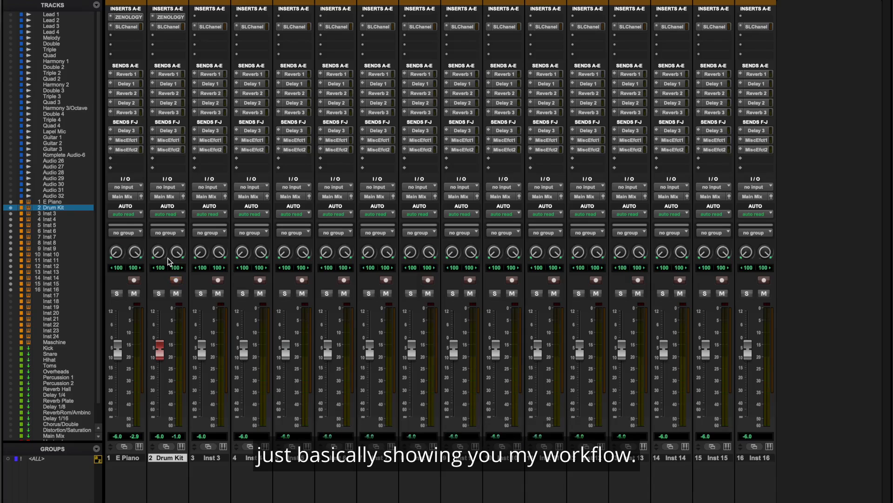
pyautogui.hotkey('shift', 'r')
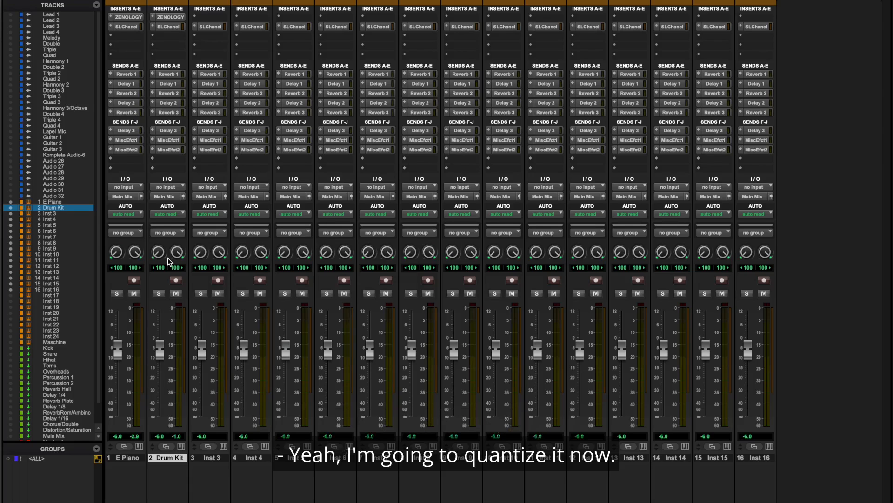
# Step: Quantize the Drum Kit notes to a 1/16 note grid with the strength option enabled at about 85%
pyautogui.hotkey('alt', '0')
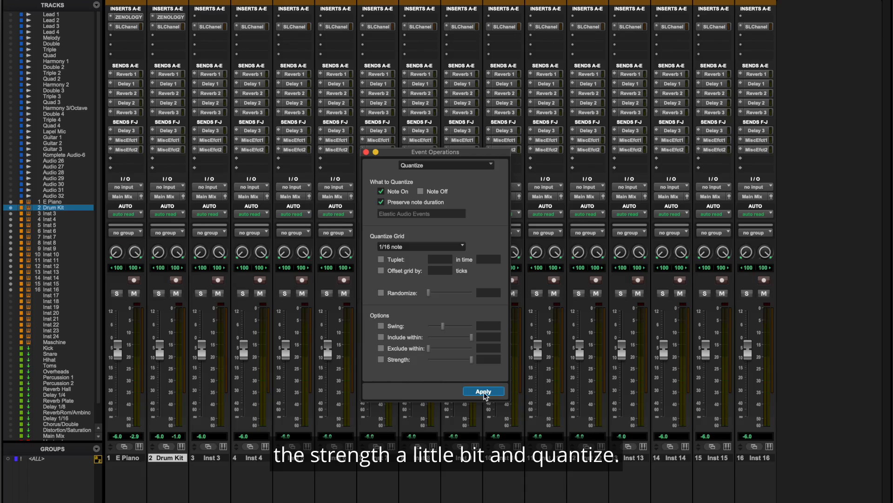
pyautogui.click(404, 363)
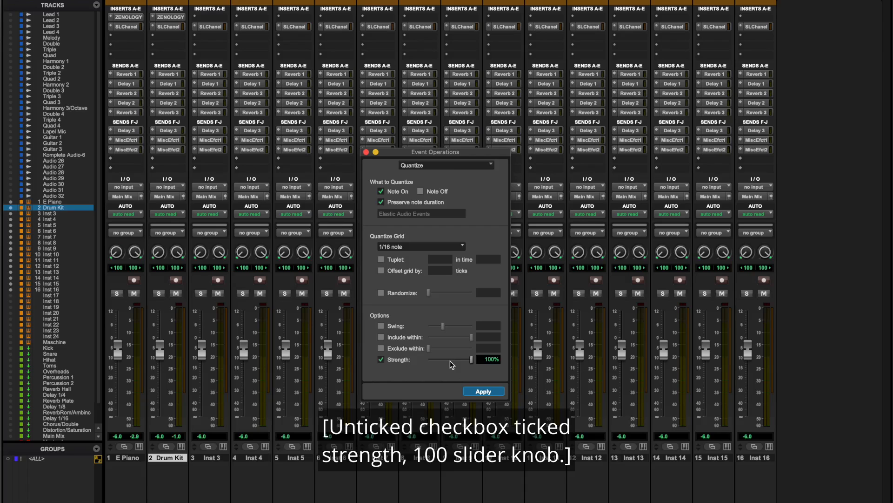
pyautogui.press('Left')
pyautogui.press('Left')
pyautogui.press('Left')
pyautogui.press('Left')
pyautogui.press('Left')
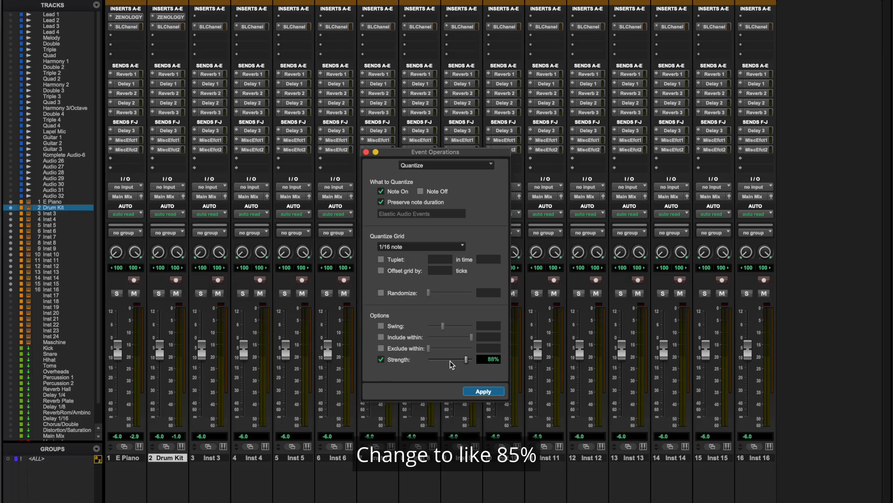
pyautogui.press('Left')
pyautogui.press('Left')
pyautogui.press('Left')
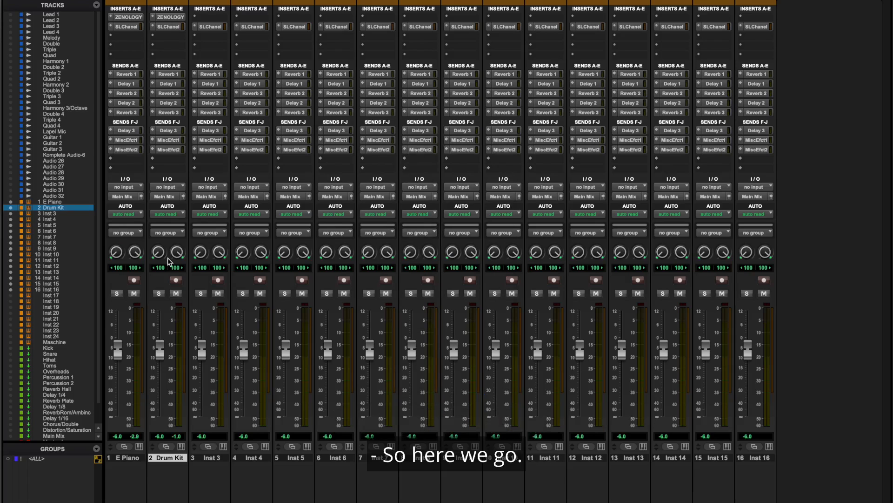
# Step: Play back the arrangement to hear the quantized drums with the electric piano
pyautogui.press('space')
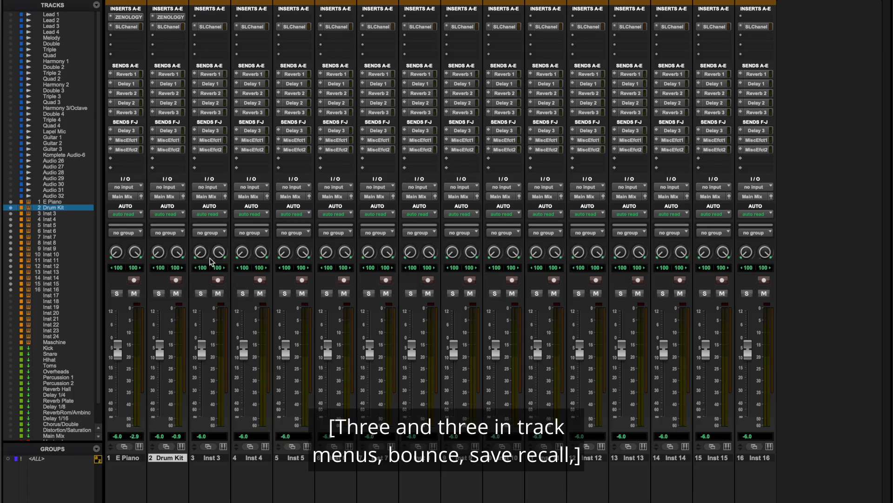
# Step: Rename the Inst 3 track as Analog Congas and record-arm it
pyautogui.rightClick(209, 457)
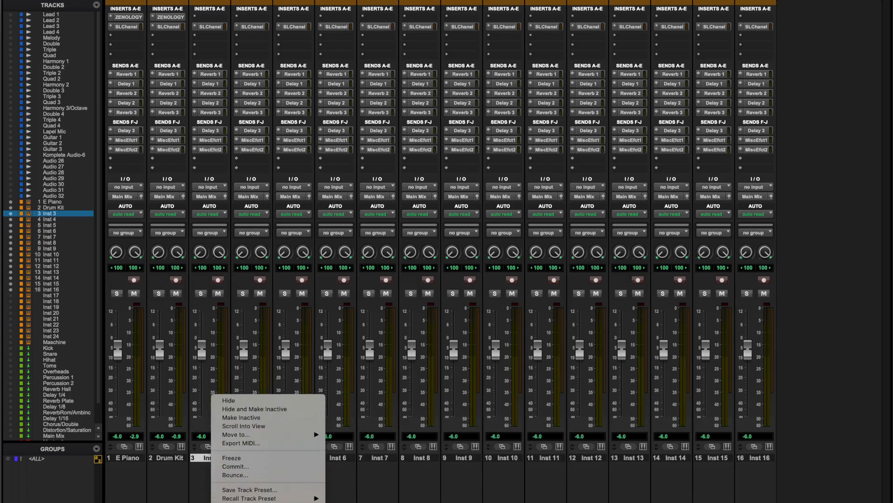
pyautogui.press('Return')
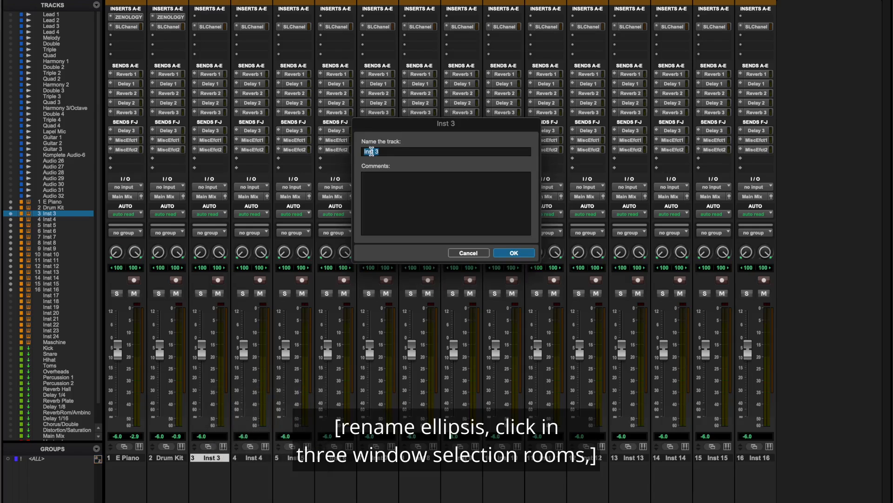
pyautogui.write('An')
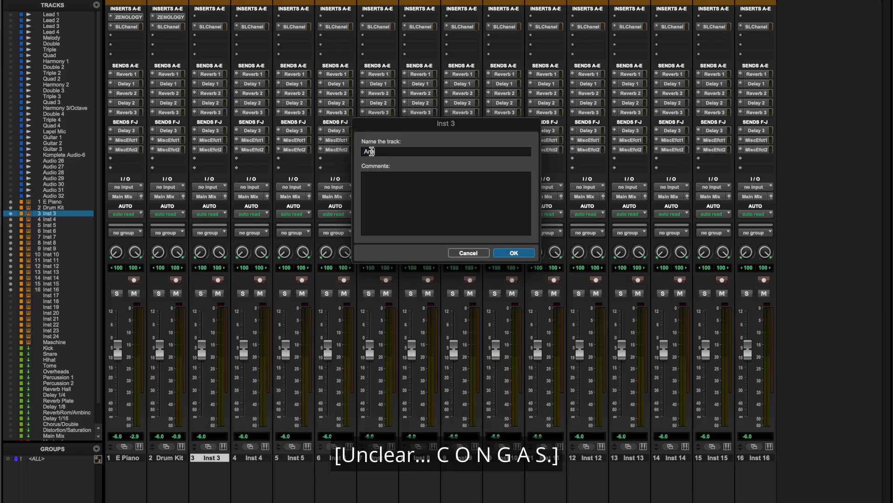
pyautogui.write('alog Congas')
pyautogui.press('Return')
pyautogui.hotkey('shift', 'r')
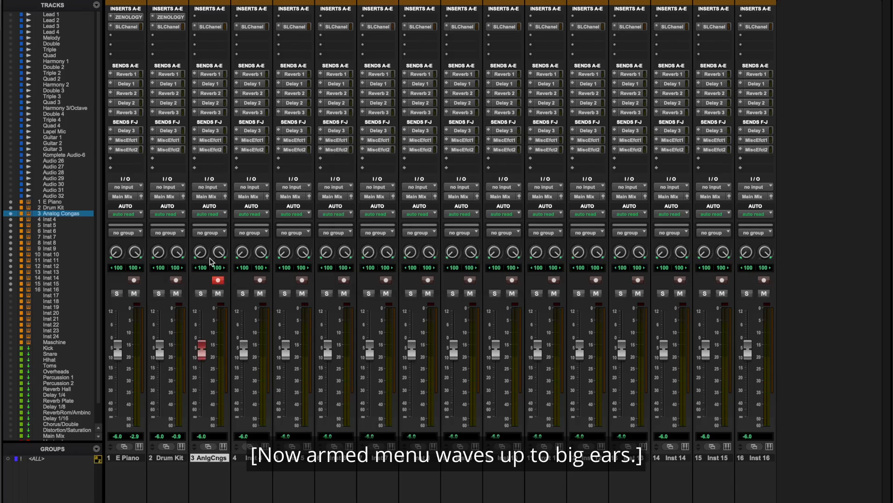
# Step: Insert the Roland Cloud ZENOLOGY FX (stereo) multichannel plug-in in the first insert slot of the Analog Congas track
pyautogui.click(209, 17)
pyautogui.moveTo(214, 16)
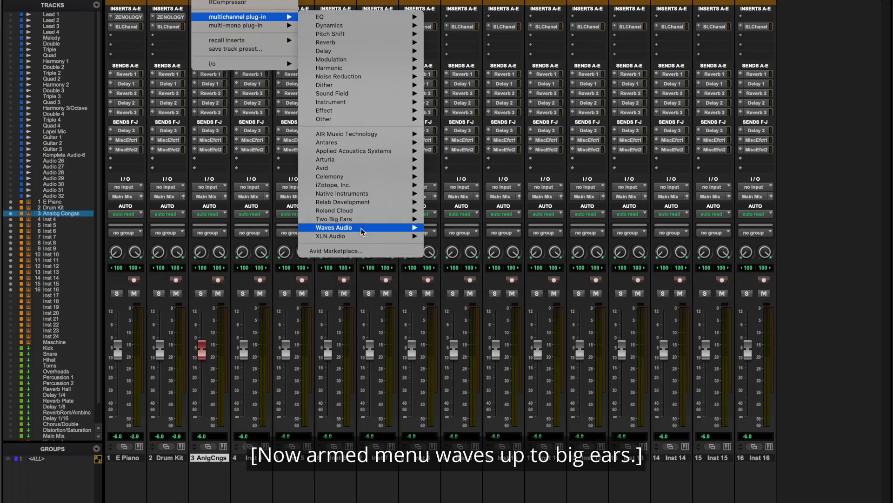
pyautogui.moveTo(363, 210)
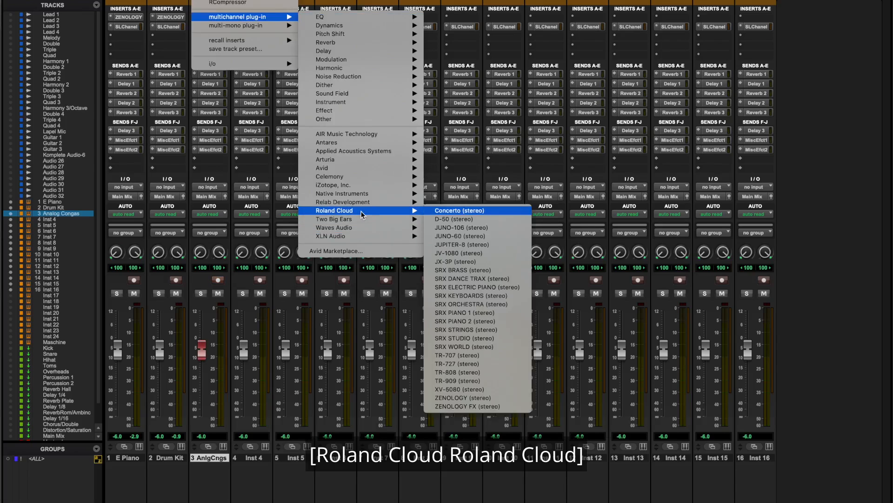
pyautogui.click(480, 407)
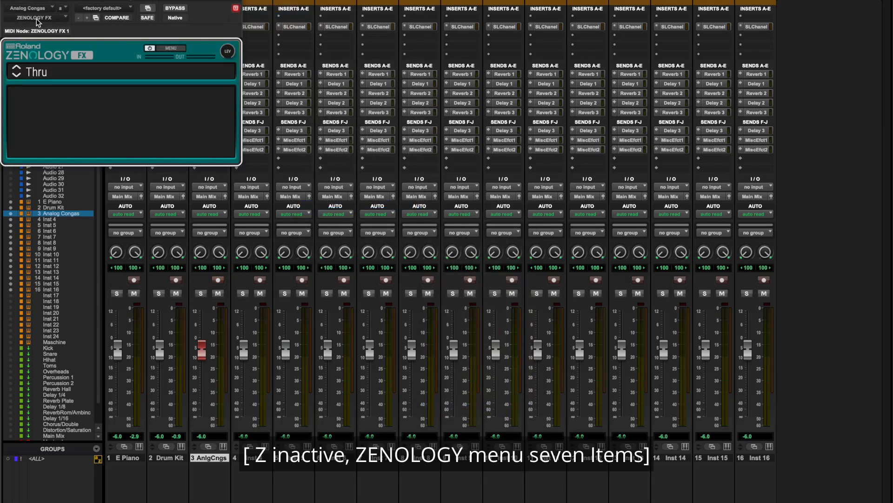
# Step: Replace the ZENOLOGY FX plug-in on Analog Congas with the Roland Cloud ZENOLOGY (stereo) multichannel plug-in
pyautogui.click(37, 19)
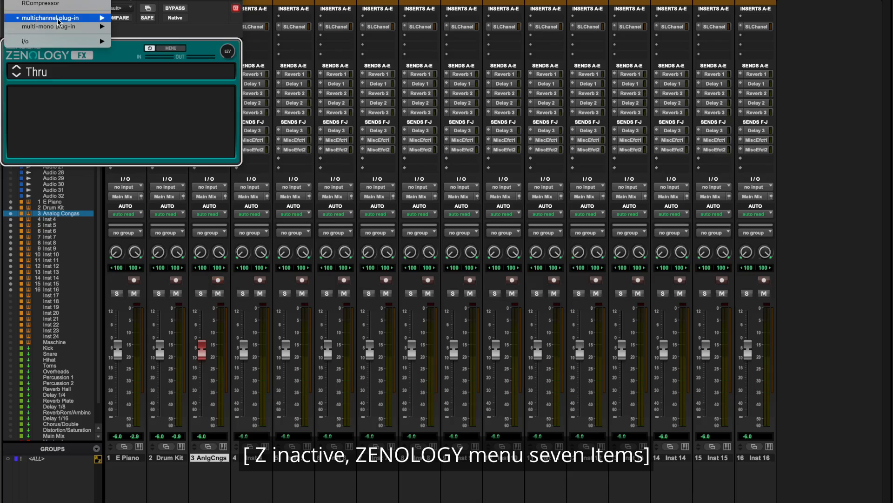
pyautogui.moveTo(51, 18)
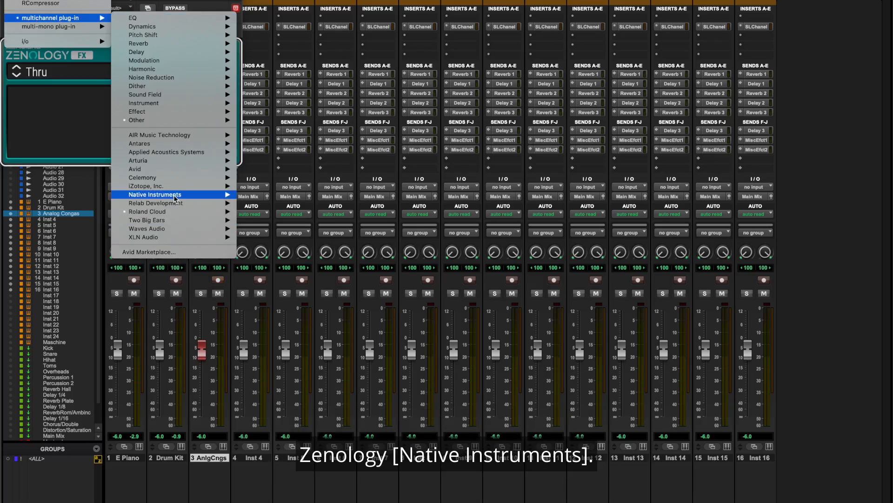
pyautogui.moveTo(174, 211)
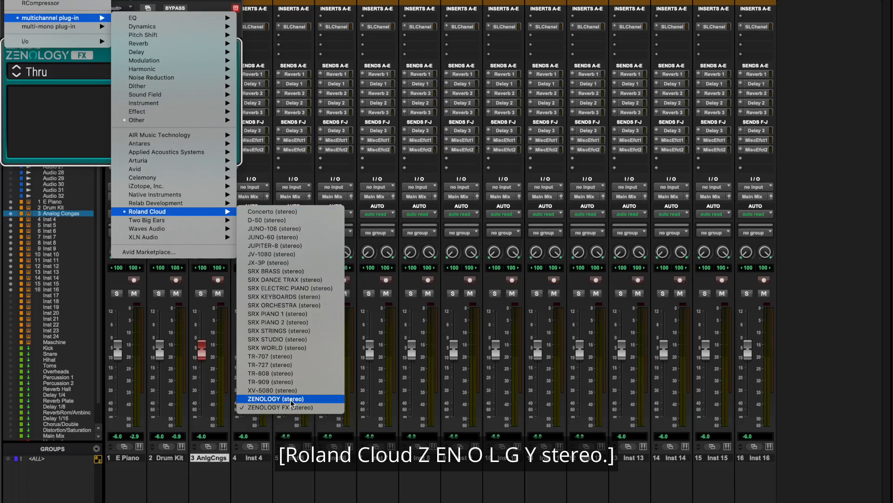
pyautogui.click(290, 400)
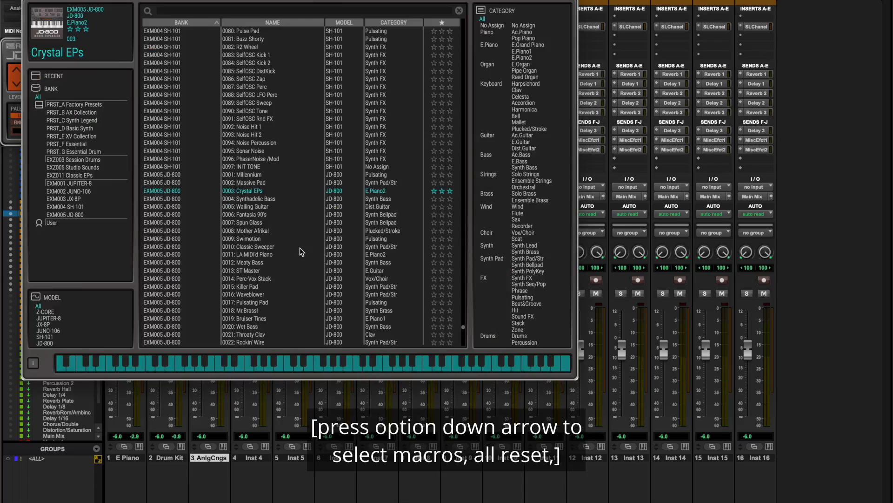
# Step: Load the preset 0005: Analog Kit from the PRST_G Essential Drum bank for Analog Congas and close the plug-in window
pyautogui.hotkey('alt', 'Down')
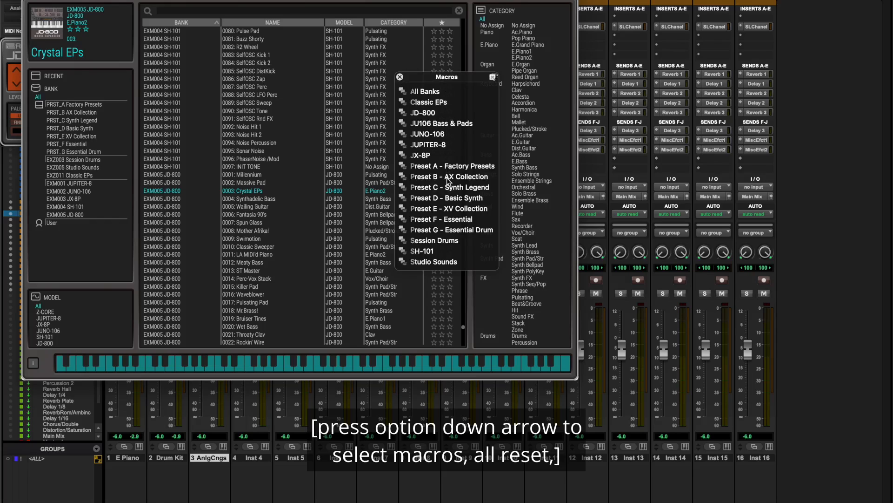
pyautogui.click(447, 230)
pyautogui.click(275, 33)
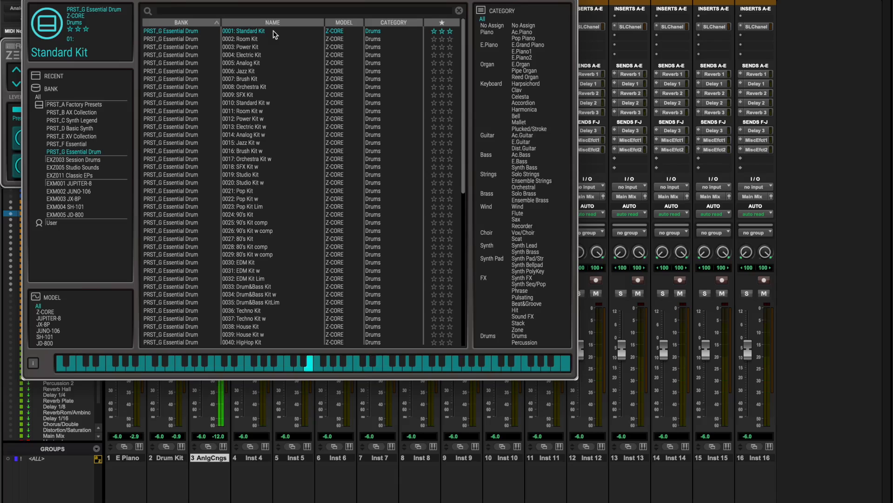
pyautogui.press('Down')
pyautogui.press('Down')
pyautogui.press('Down')
pyautogui.press('Down')
pyautogui.press('Down')
pyautogui.press('Up')
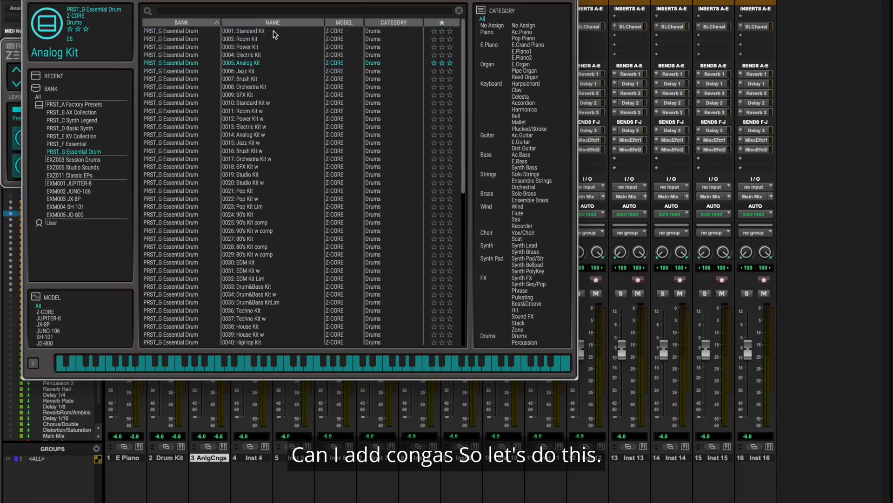
pyautogui.press('Return')
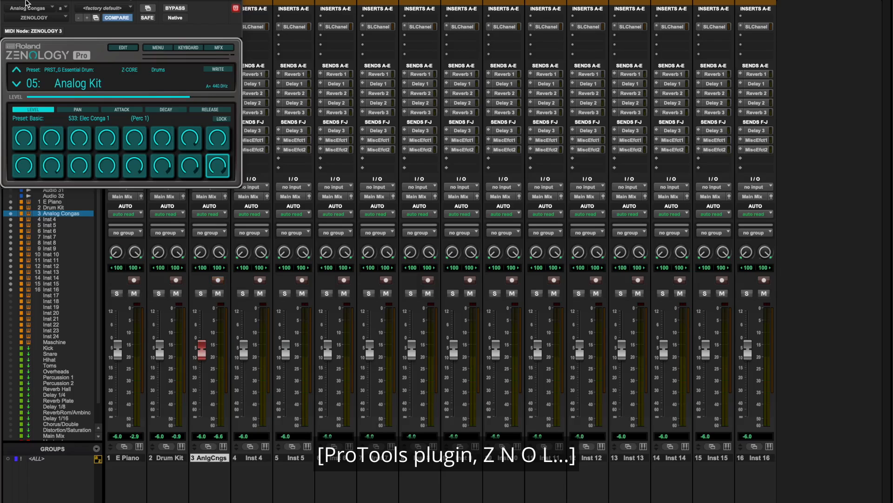
pyautogui.click(8, 1)
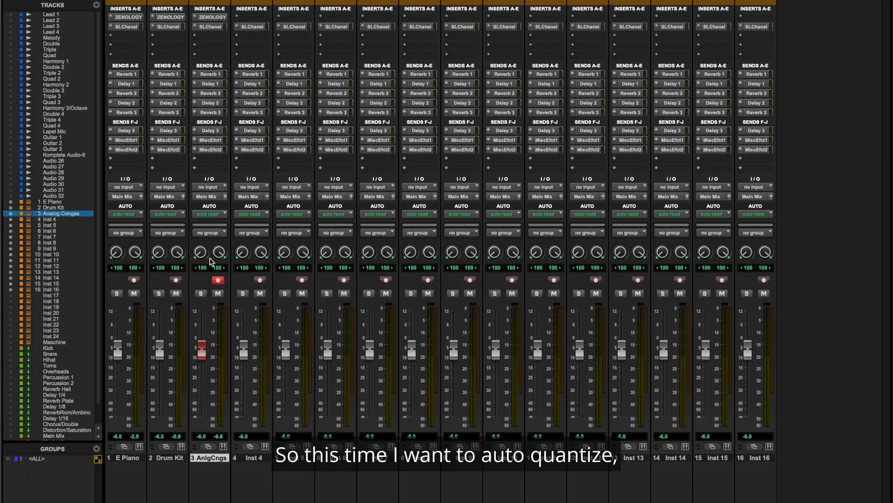
# Step: Switch the Event Operations from Quantize to Input Quantize and enable input quantizing for the congas recording
pyautogui.hotkey('alt', '0')
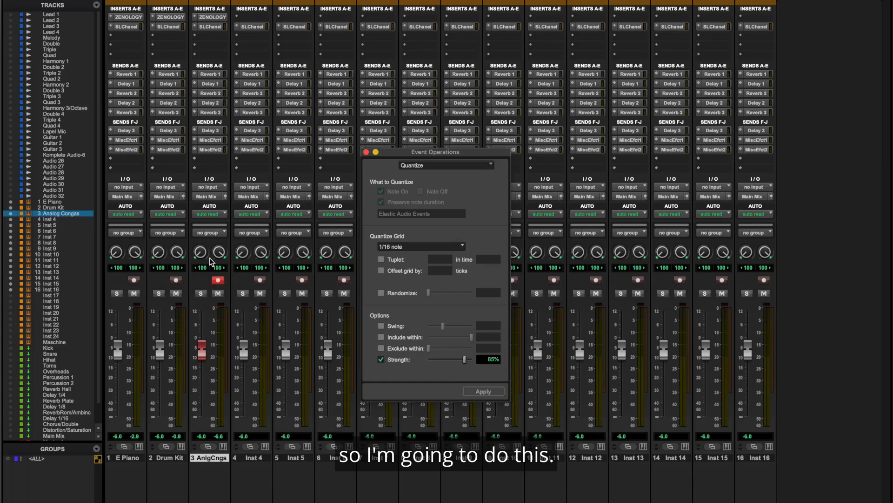
pyautogui.click(448, 168)
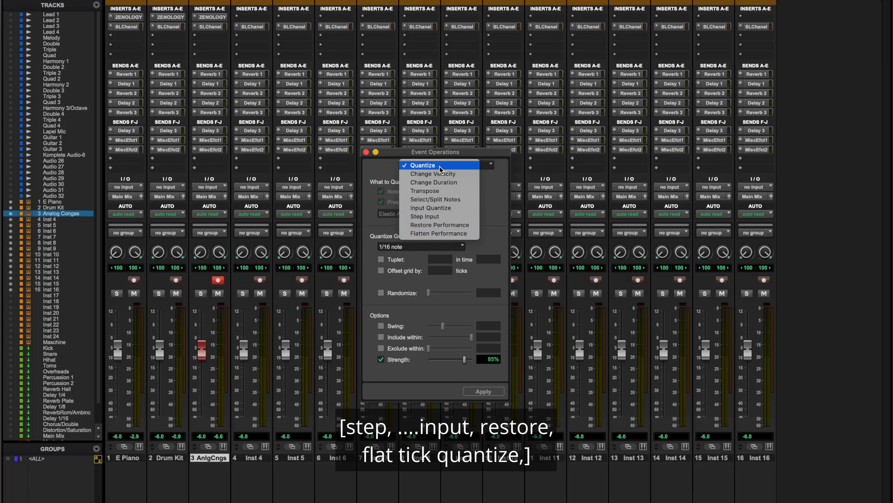
pyautogui.click(441, 213)
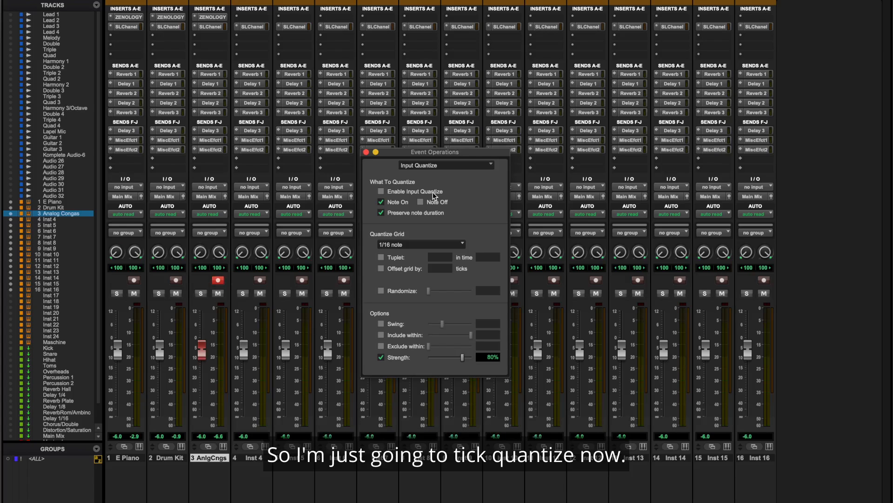
pyautogui.click(432, 192)
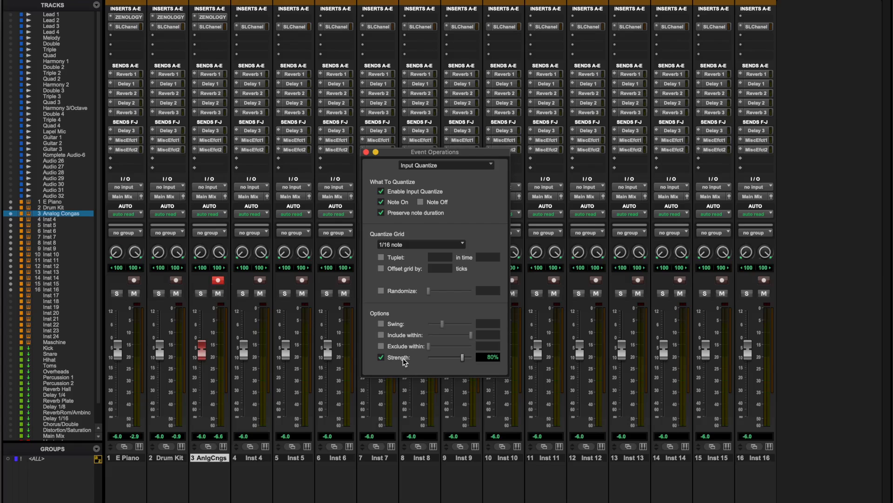
pyautogui.hotkey('ctrl', 'alt', 'Right')
pyautogui.hotkey('ctrl', 'alt', 'Right')
pyautogui.hotkey('ctrl', 'alt', 'Right')
pyautogui.hotkey('ctrl', 'alt', 'Right')
pyautogui.hotkey('ctrl', 'alt', 'Right')
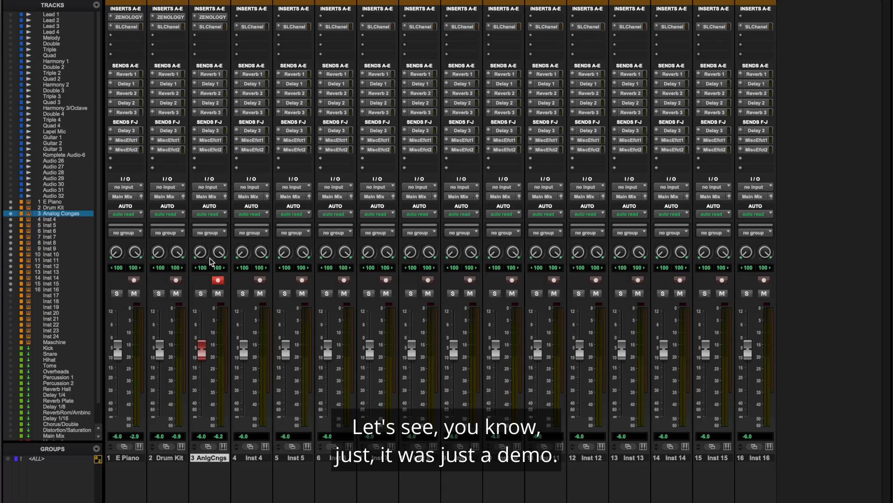
# Step: Disarm the Analog Congas track and lower its volume to -12.0 dB
pyautogui.hotkey('shift', 'r')
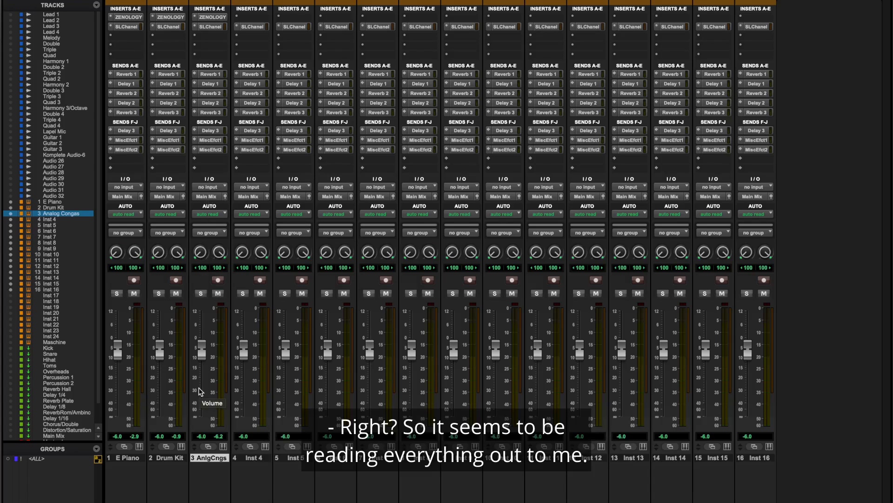
pyautogui.moveTo(196, 345); pyautogui.dragTo(196, 349)
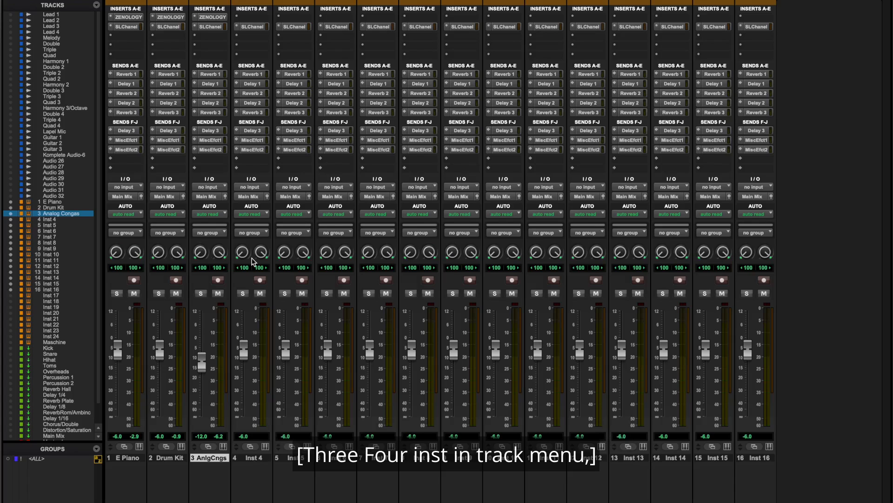
# Step: Rename the Inst 4 track as Bass
pyautogui.rightClick(247, 457)
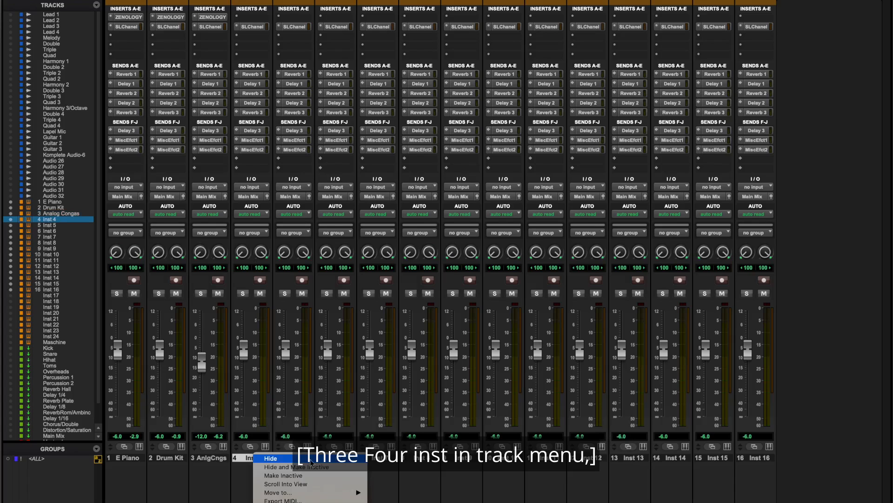
pyautogui.scroll(-5, 310, 489)
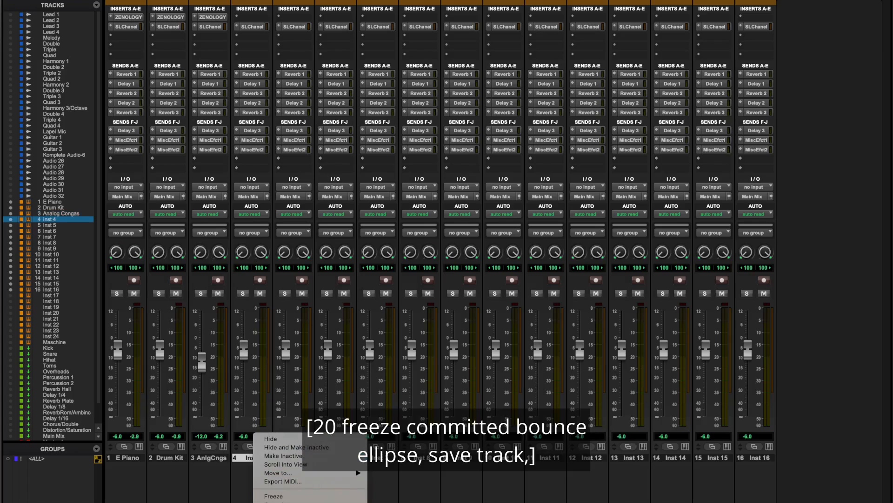
pyautogui.press('Down')
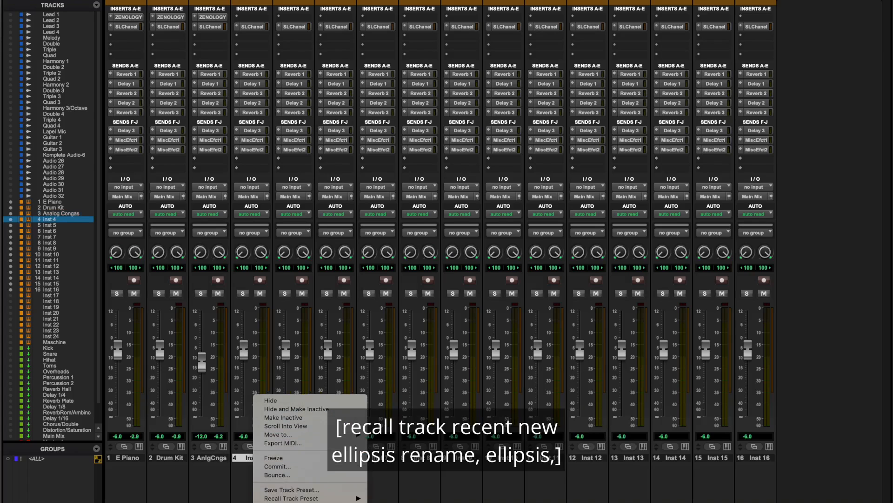
pyautogui.press('Down')
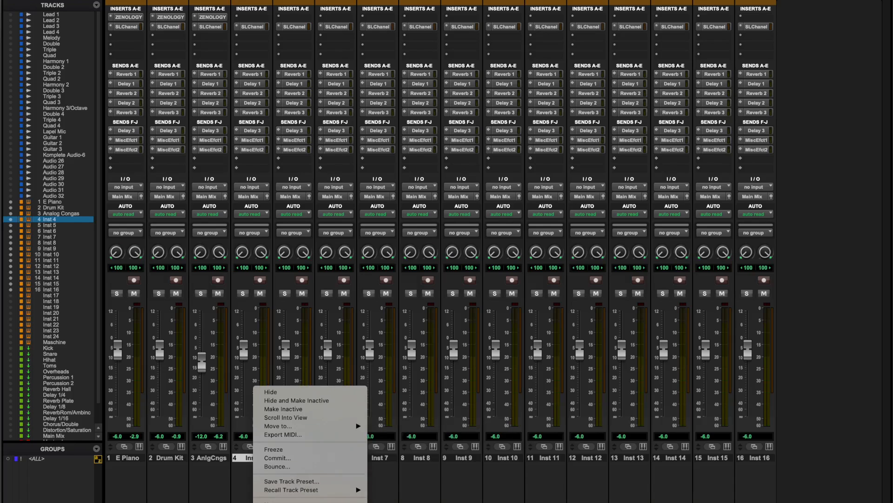
pyautogui.press('Return')
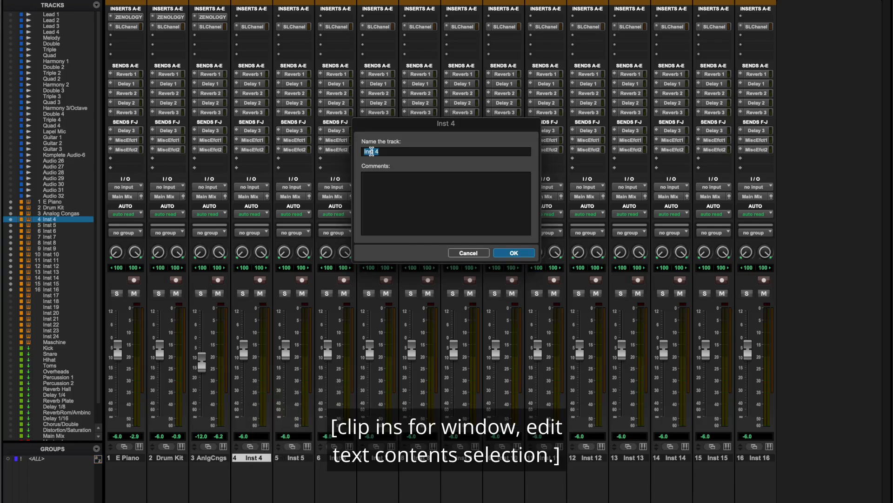
pyautogui.write('Va')
pyautogui.press('BackSpace')
pyautogui.press('BackSpace')
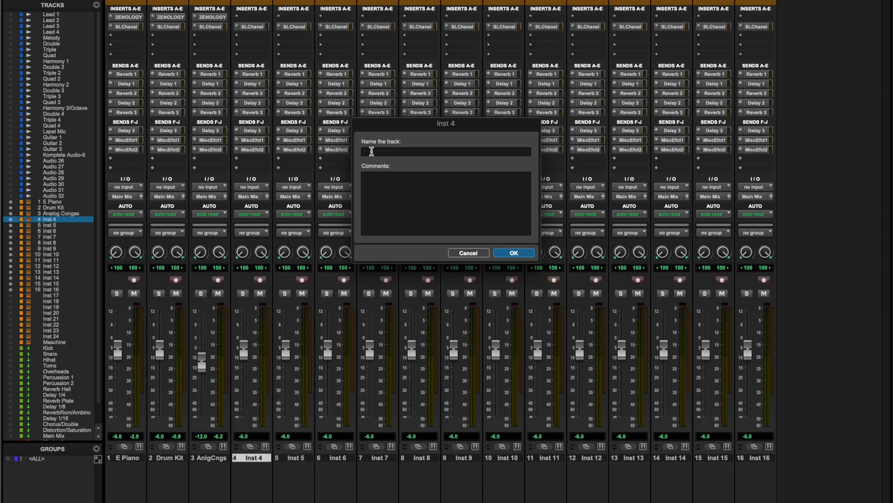
pyautogui.write('V')
pyautogui.press('BackSpace')
pyautogui.write('Bass')
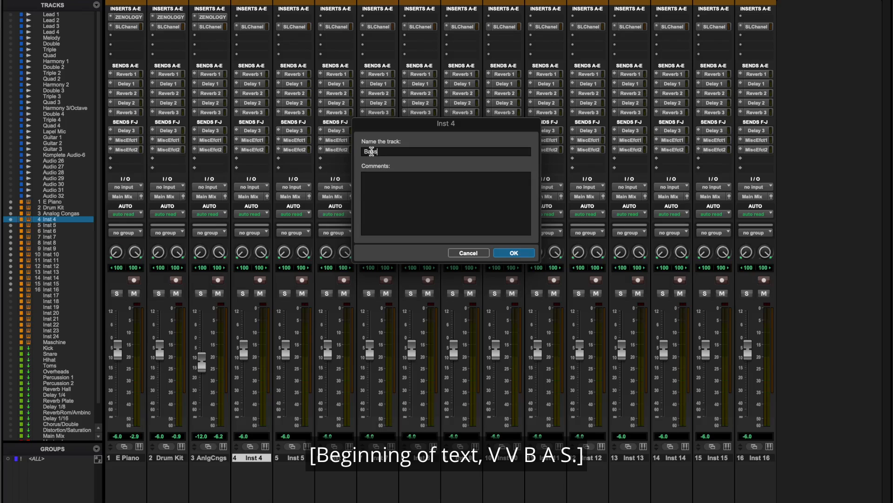
pyautogui.press('Return')
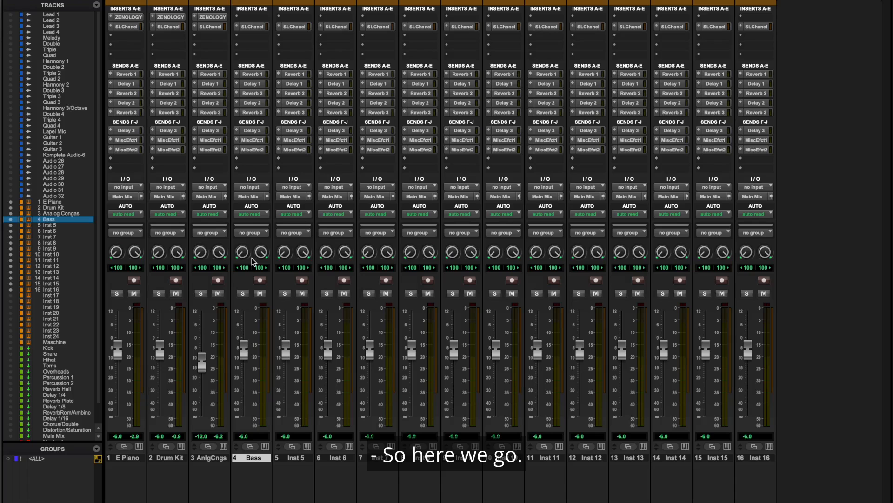
# Step: Insert the Roland Cloud ZENOLOGY (stereo) multichannel plug-in in the first insert slot of the Bass track
pyautogui.click(252, 17)
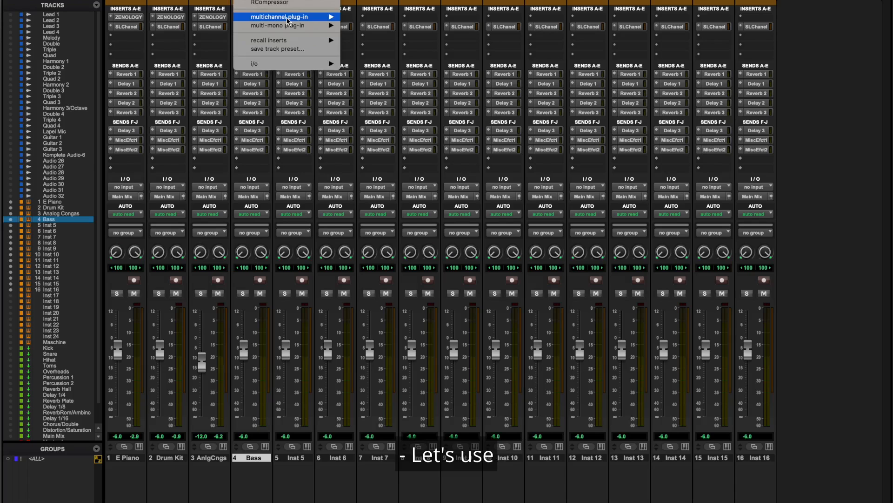
pyautogui.moveTo(288, 19)
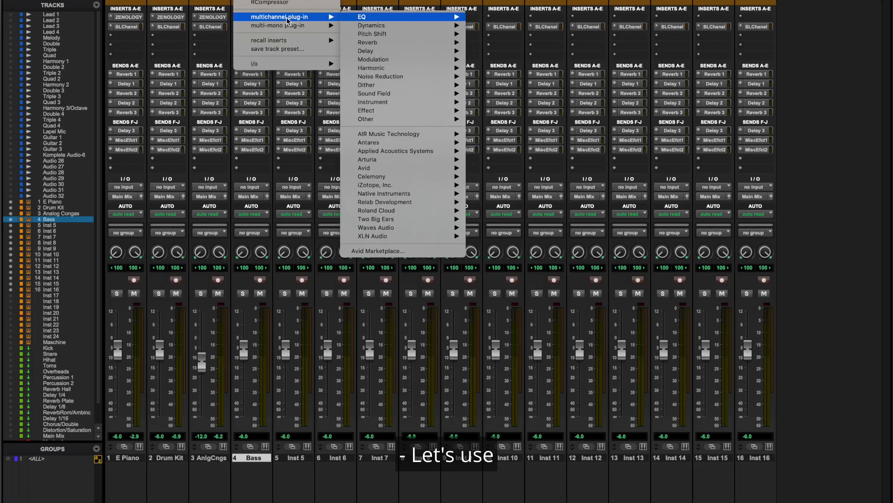
pyautogui.click(403, 211)
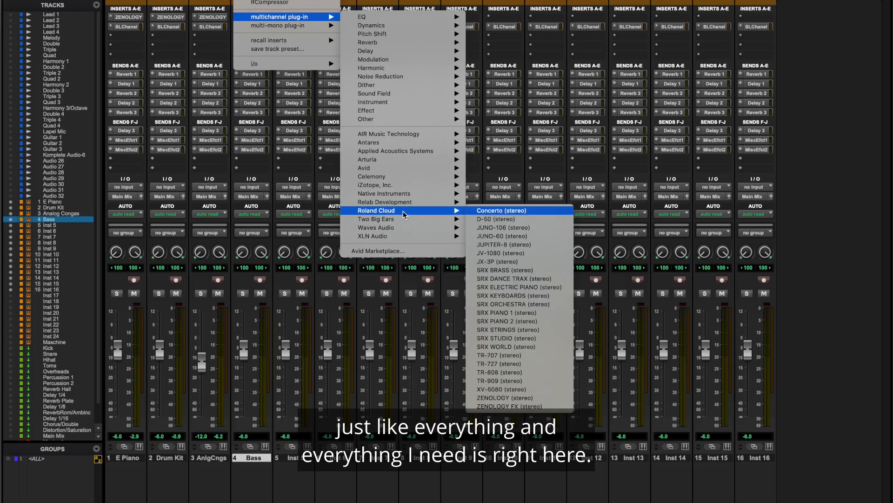
pyautogui.click(520, 398)
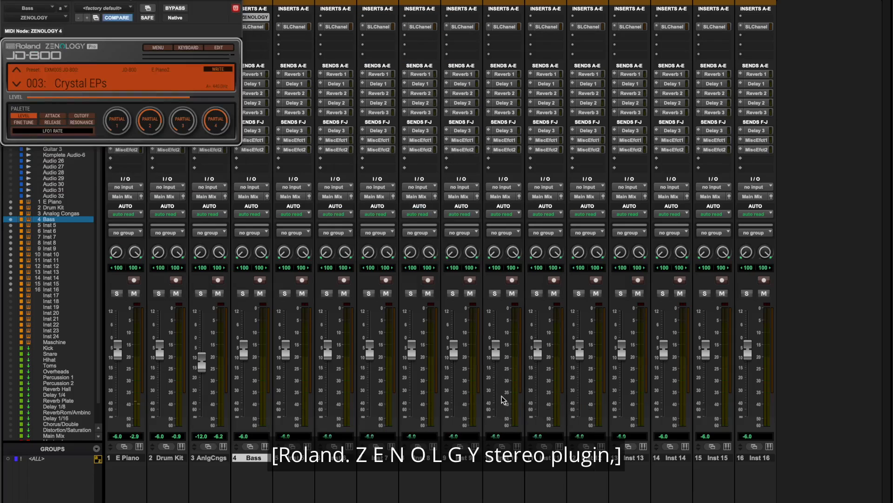
# Step: Open the ZENOLOGY preset browser for the Bass track and filter the sounds to the E.Bass category
pyautogui.click(80, 83)
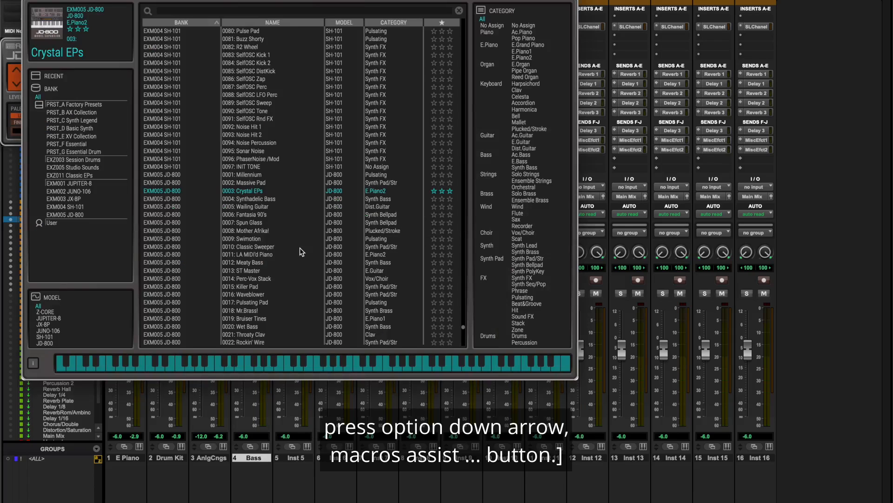
pyautogui.hotkey('alt', 'Down')
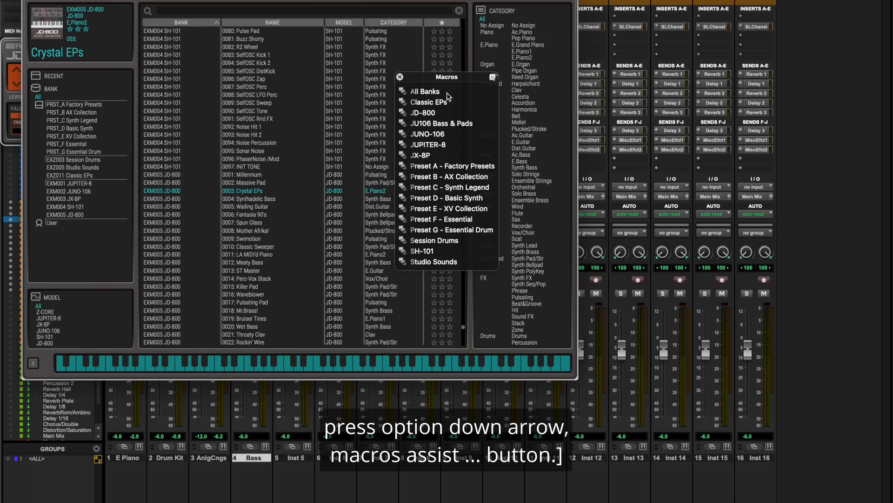
pyautogui.press('Escape')
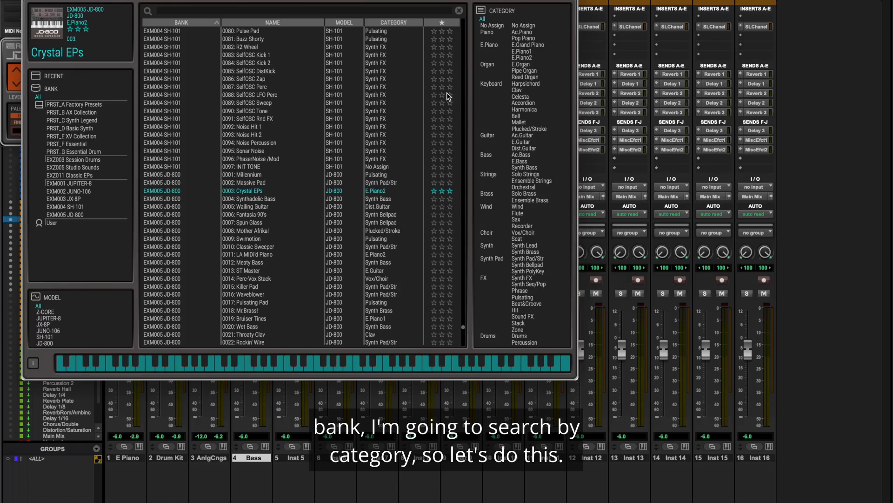
pyautogui.hotkey('ctrl', 'c')
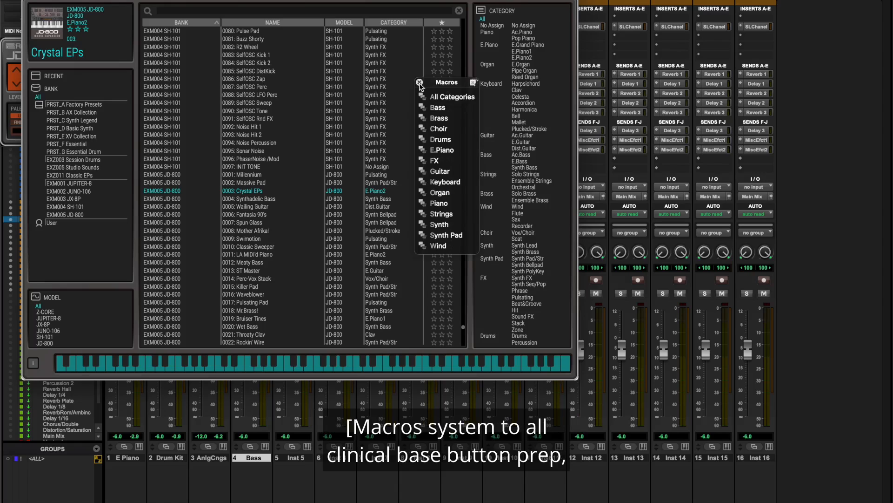
pyautogui.click(437, 108)
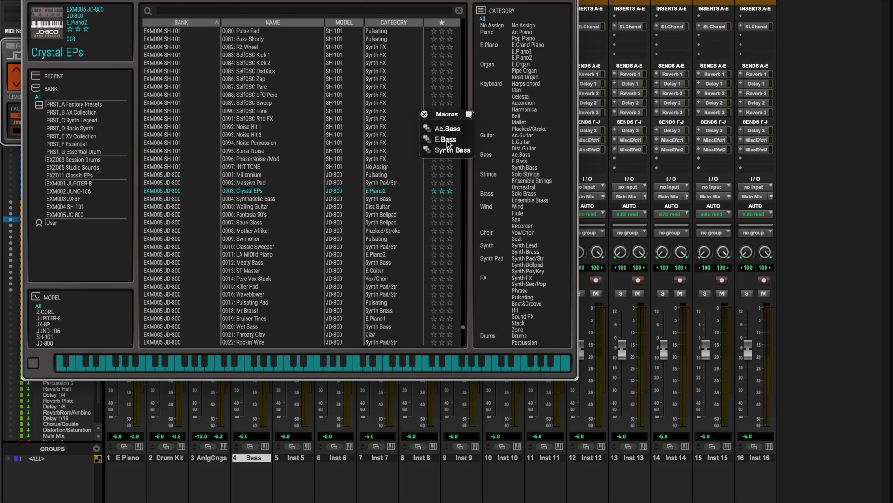
pyautogui.click(446, 140)
# Step: Audition the electric basses from 0141: Finger E Bs 1 onward, load 0686: LookMaNoFret from PRST_E XV Collection, and close the plug-in window
pyautogui.click(274, 31)
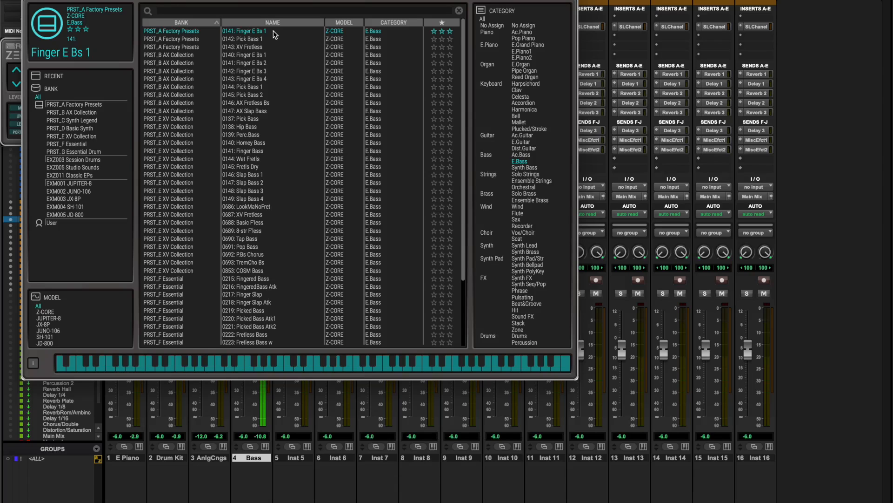
pyautogui.press('Down')
pyautogui.press('Down')
pyautogui.press('Down')
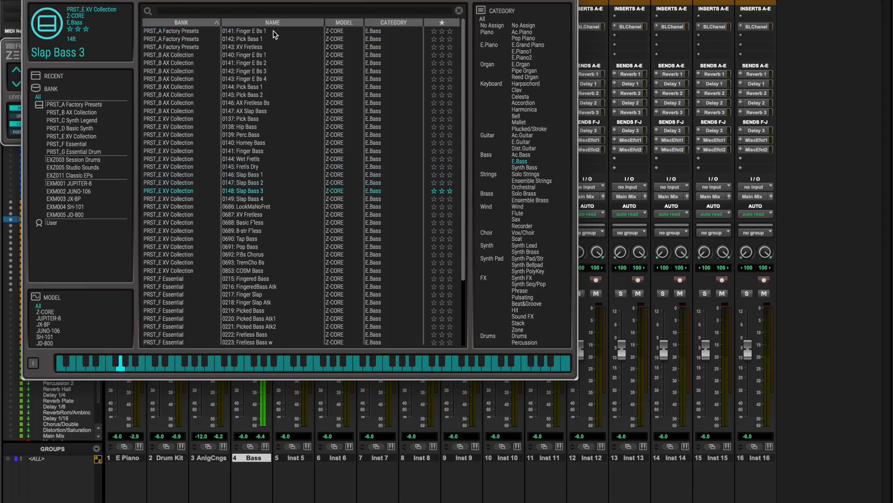
pyautogui.press('Down')
pyautogui.press('Down')
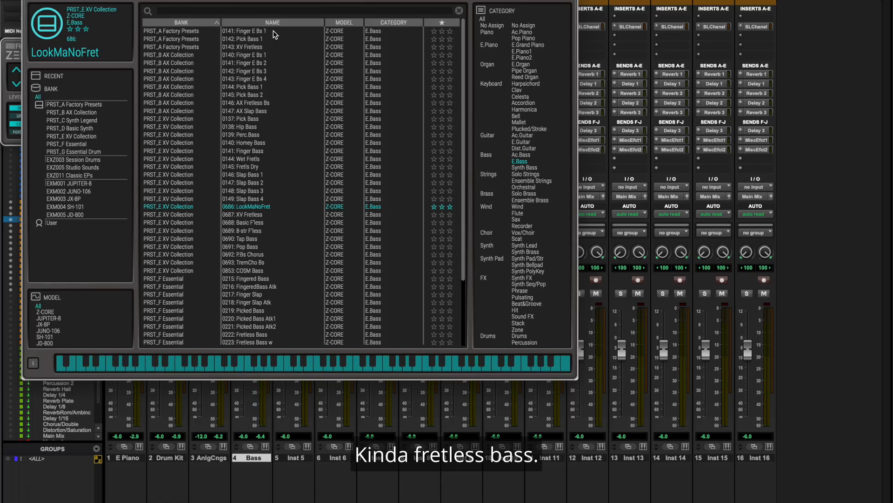
pyautogui.press('Escape')
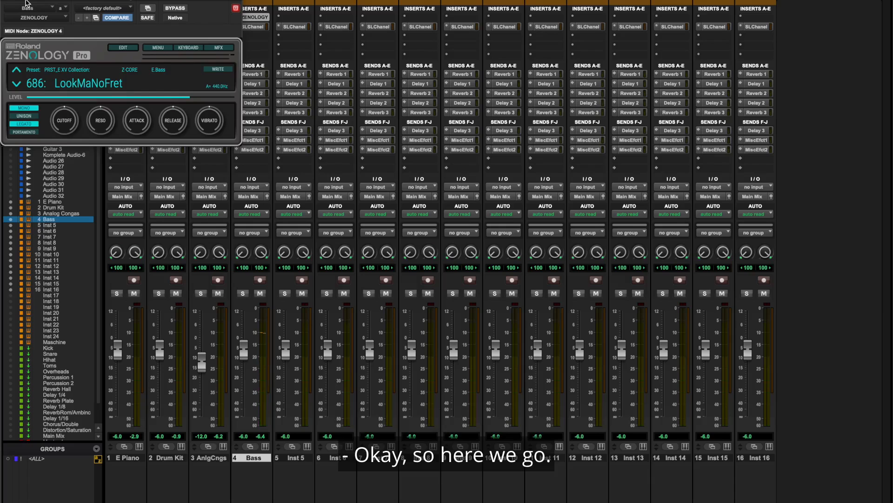
pyautogui.press('super+w')
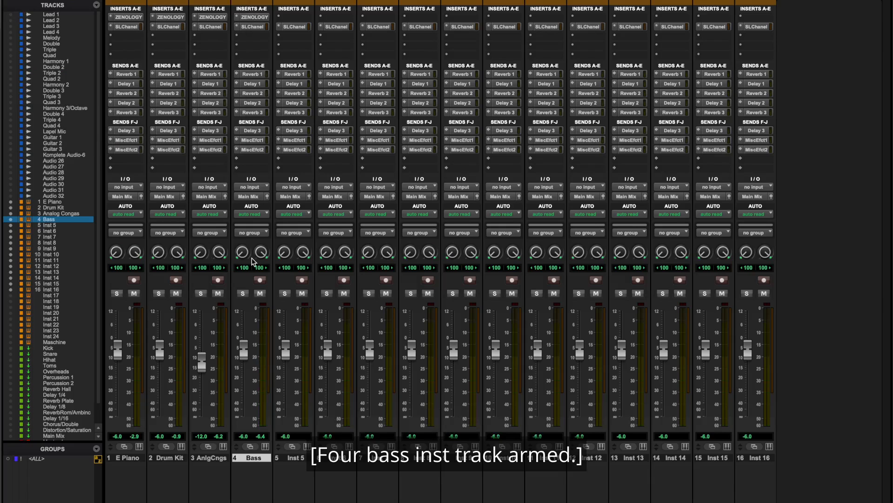
# Step: Record-arm the Bass track and start the transport to play the bass part along with the arrangement
pyautogui.hotkey('shift', 'r')
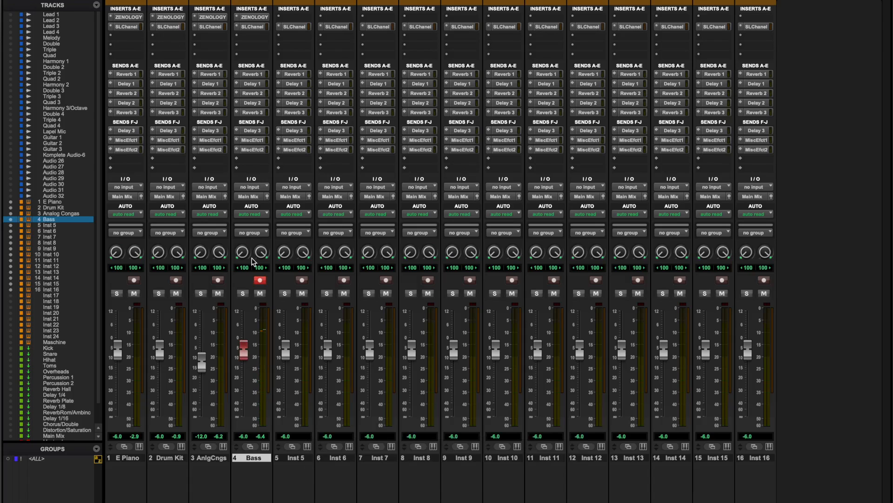
pyautogui.press('space')
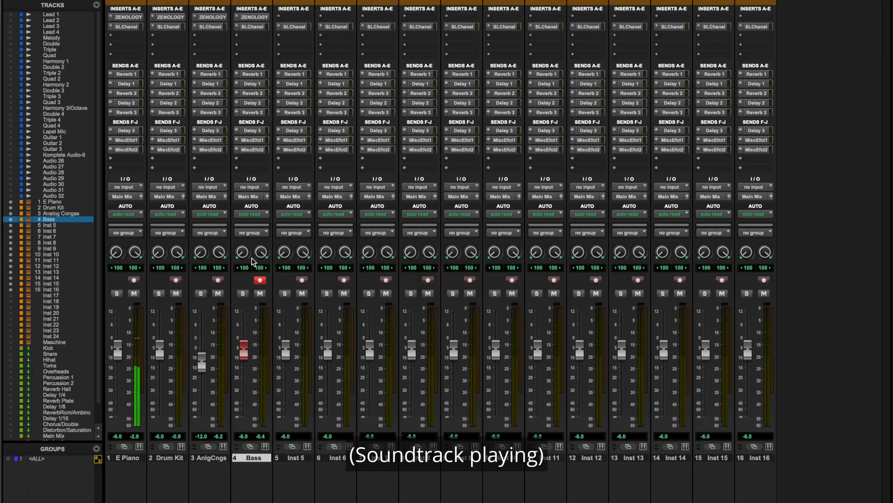